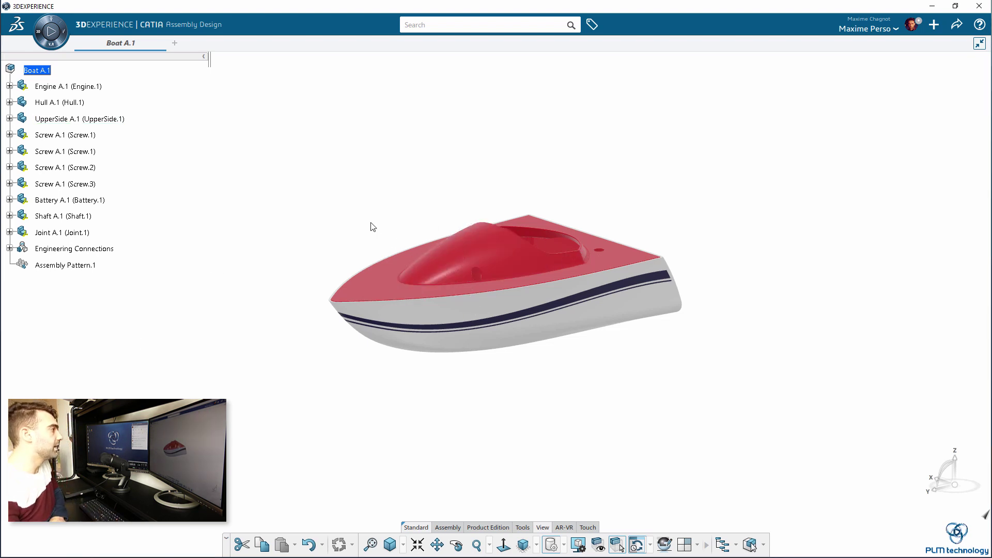
Step: Close the boat assembly and enable the new Navigation Experience under Global Design Management > Product Finder preferences
middle_drag(305, 295, 319, 212)
mouse_move(162, 45)
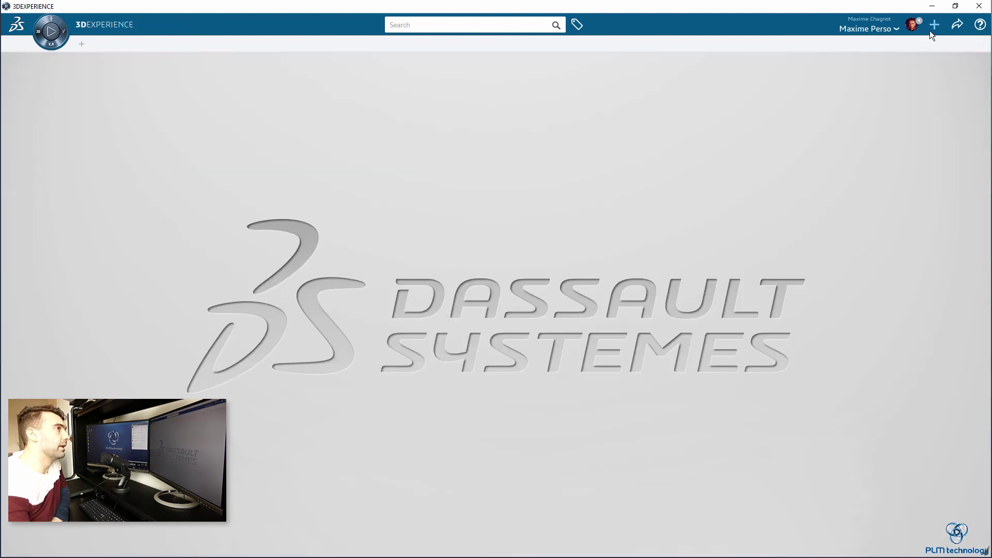
click(911, 25)
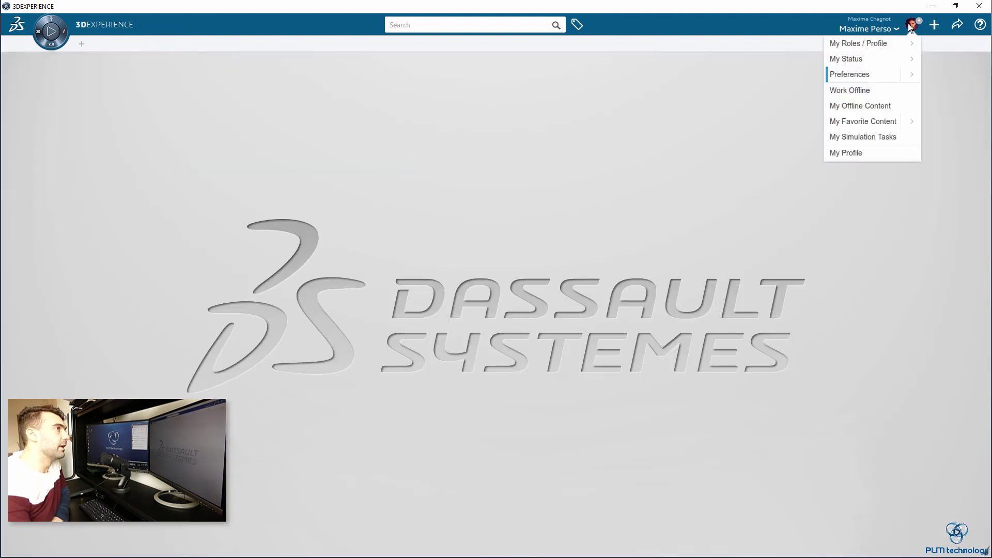
click(866, 74)
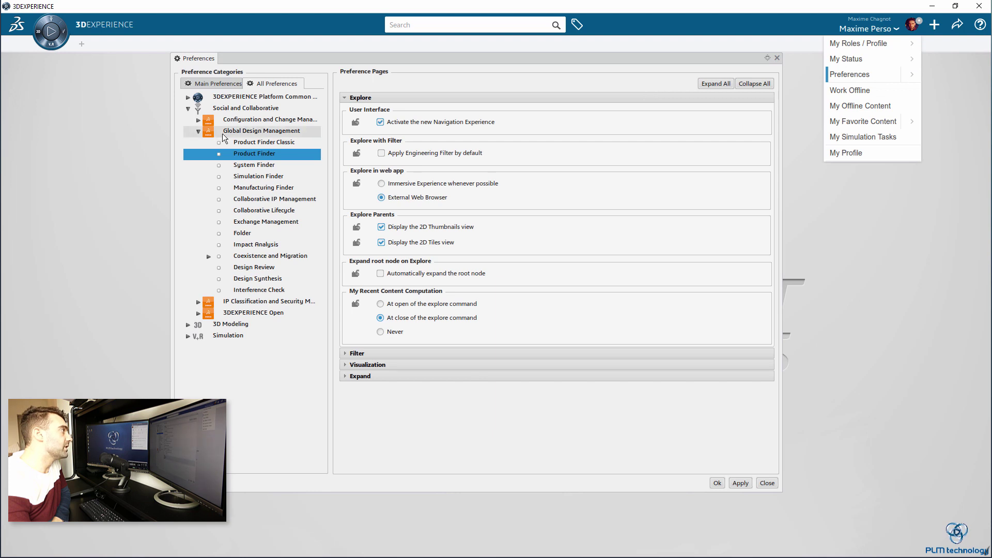
click(249, 155)
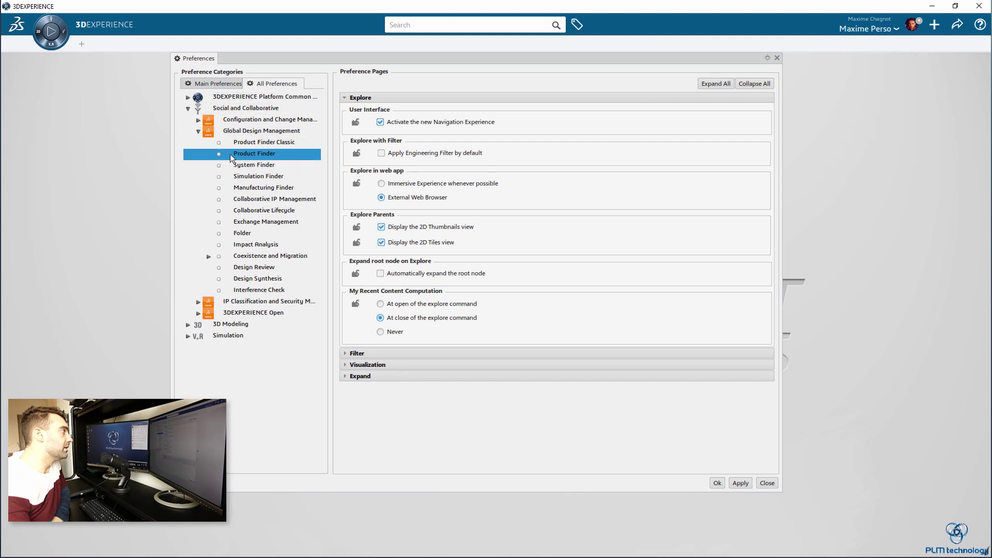
click(187, 97)
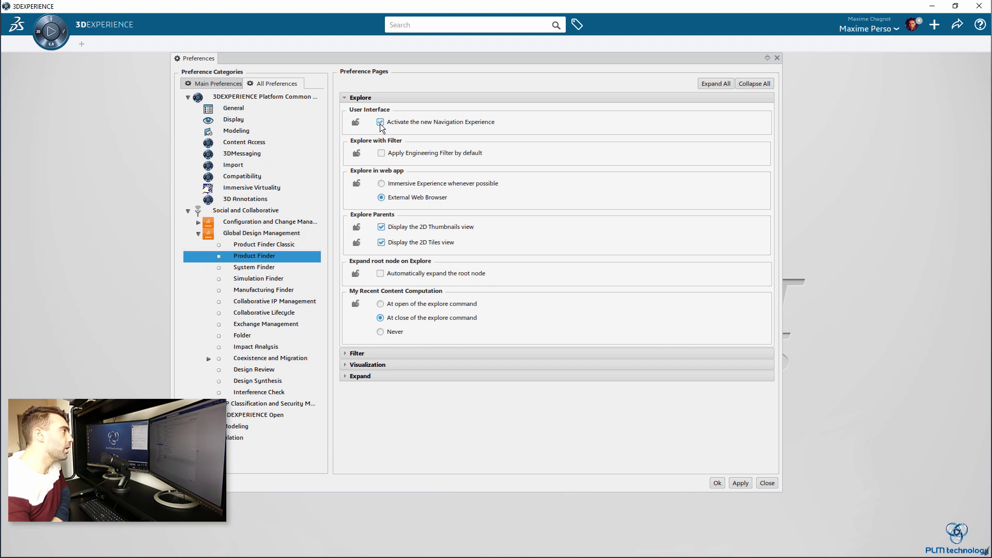
mouse_move(382, 128)
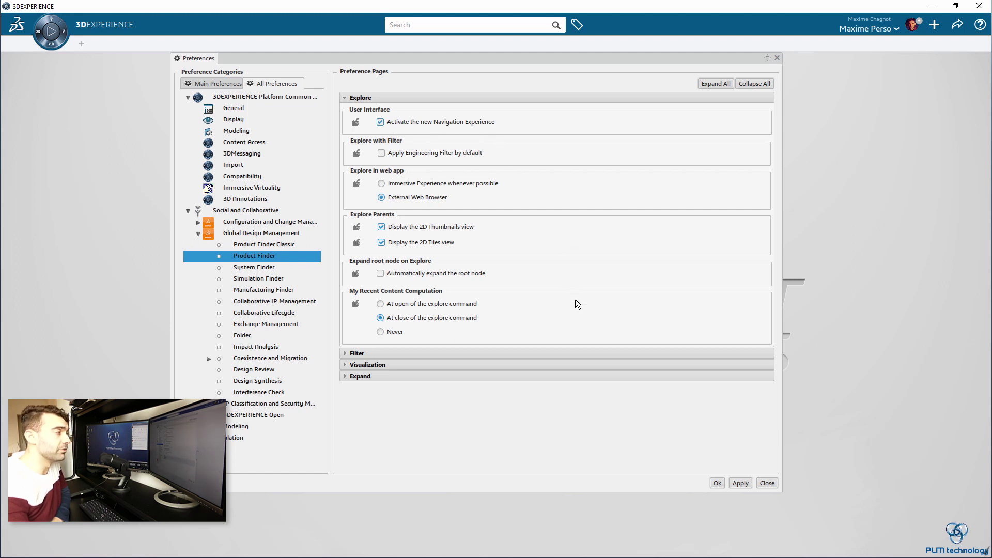
Step: Confirm the preferences and search the platform for 'boat'
click(718, 483)
click(463, 25)
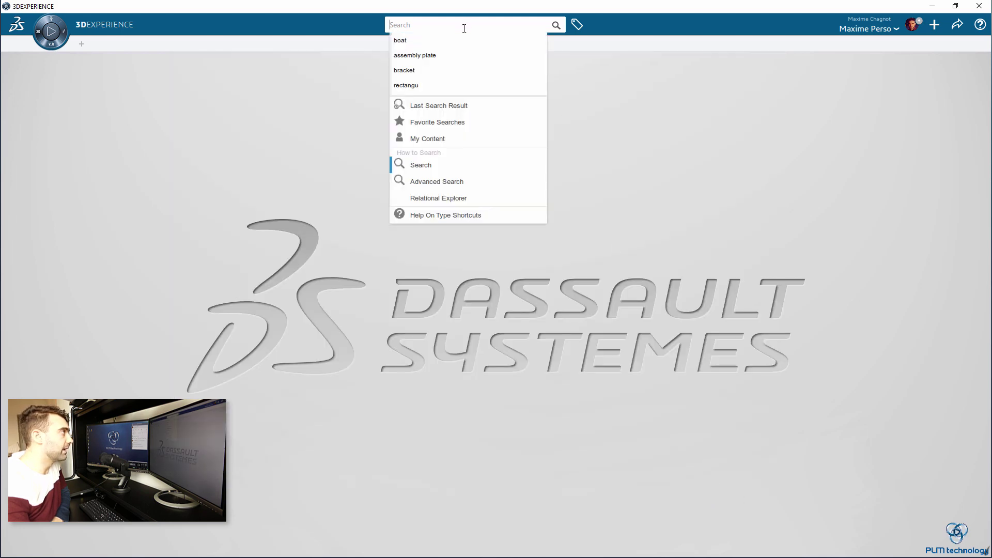
text(boat)
key(Return)
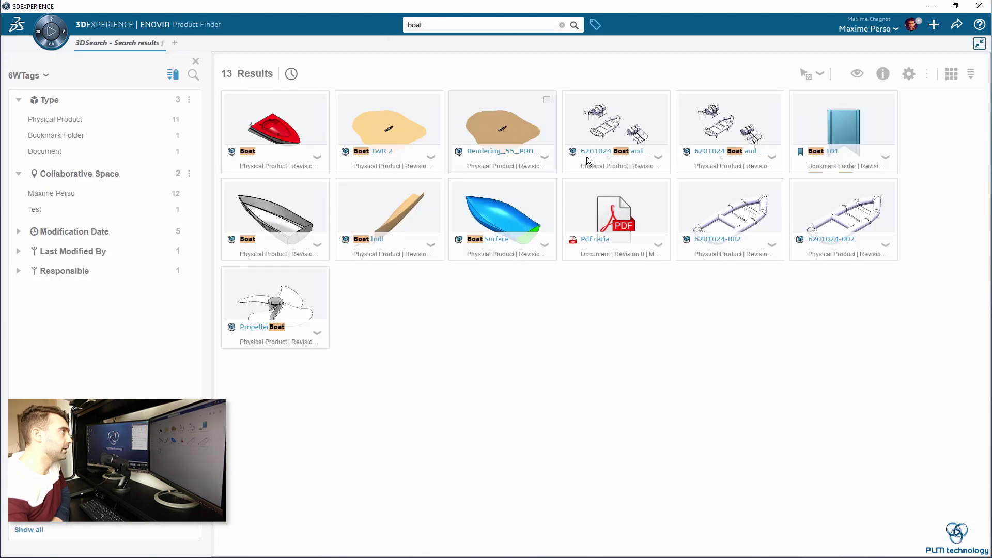
Step: Explore the first Boat result in Product Finder with its 3D representations loaded
right_click(319, 157)
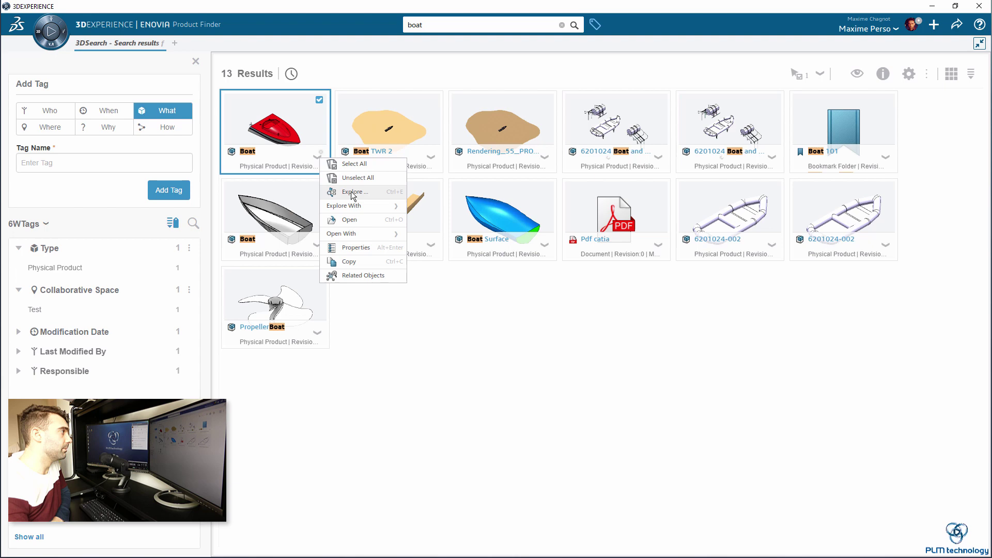
click(353, 193)
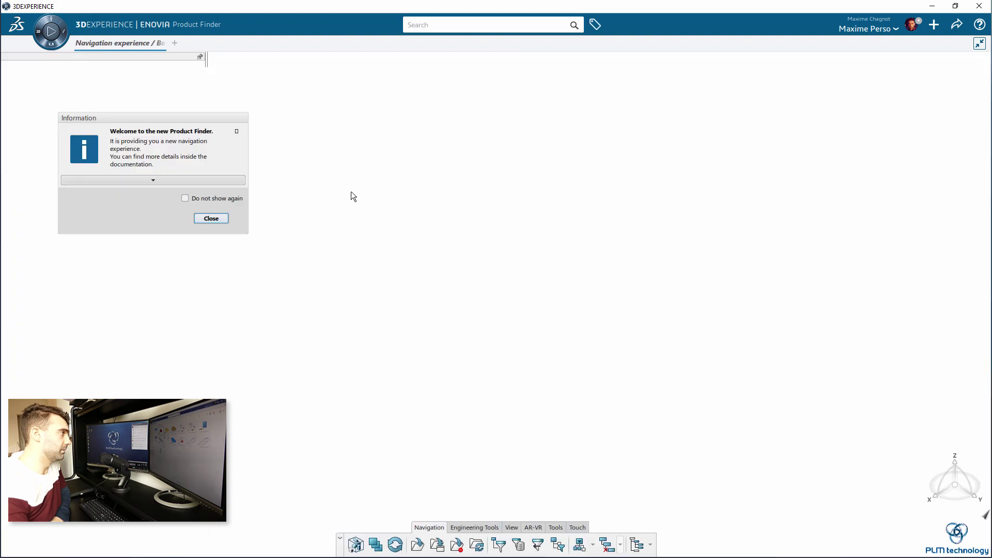
click(209, 219)
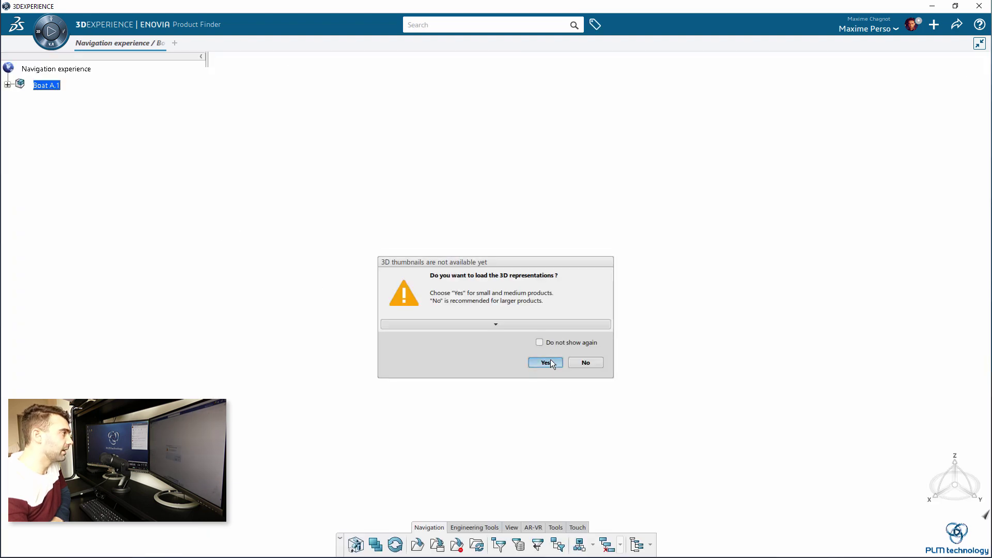
click(551, 360)
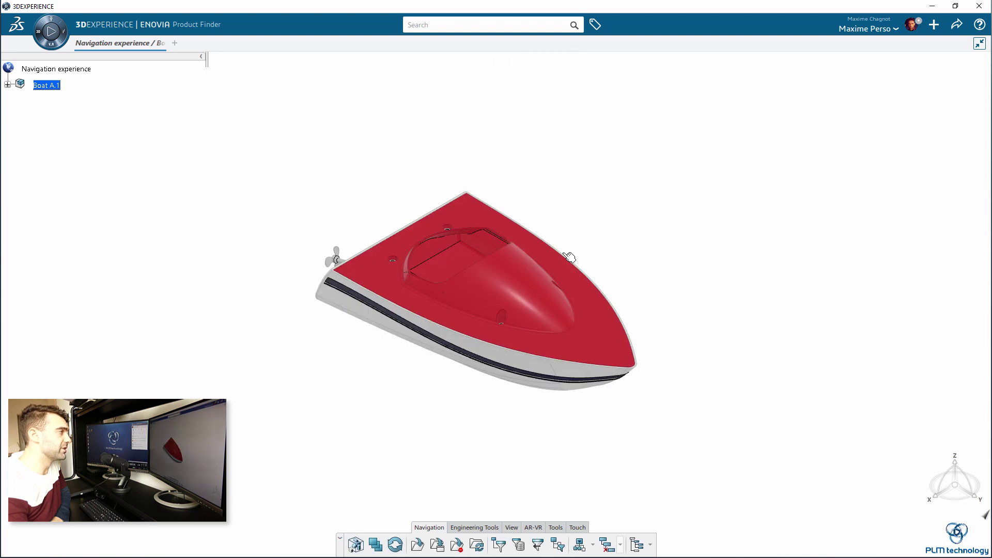
middle_drag(714, 325, 303, 239)
click(8, 85)
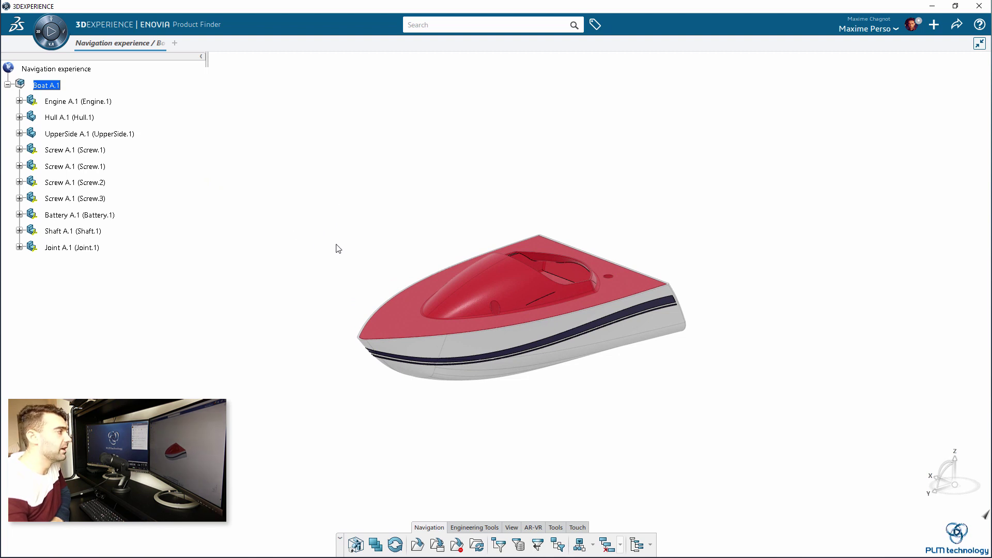
middle_drag(348, 277, 345, 228)
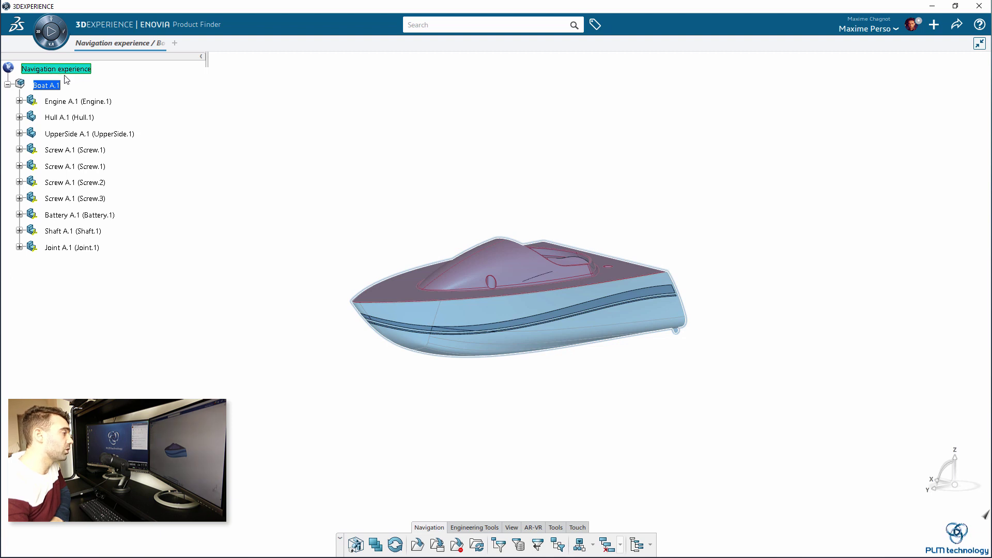
middle_drag(305, 192, 224, 217)
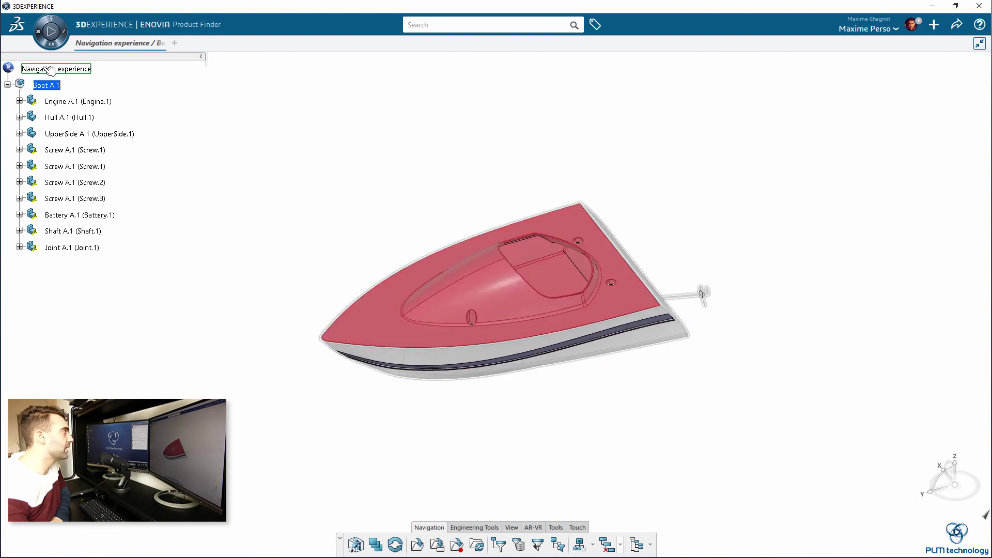
middle_drag(190, 185, 121, 104)
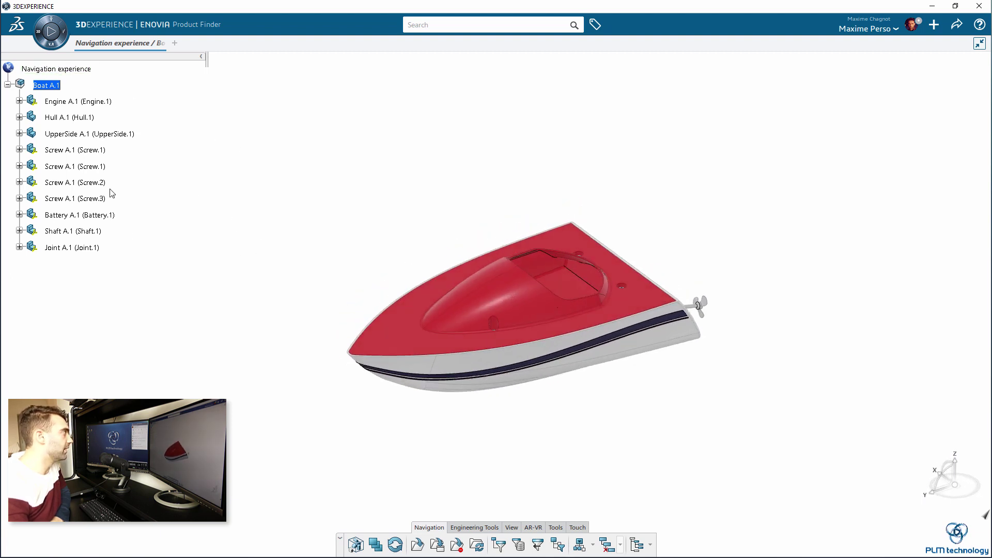
middle_drag(112, 194, 180, 233)
middle_drag(314, 445, 365, 462)
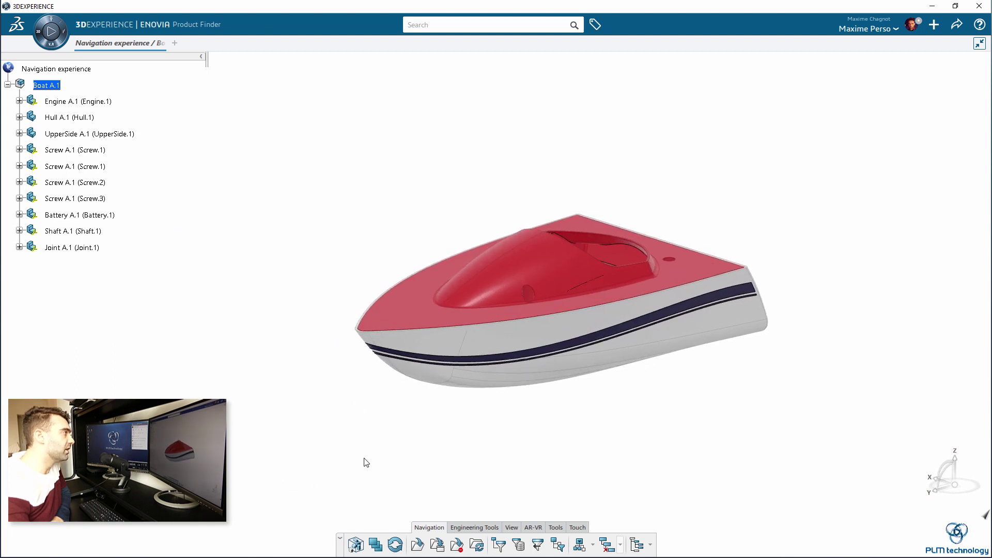
click(376, 545)
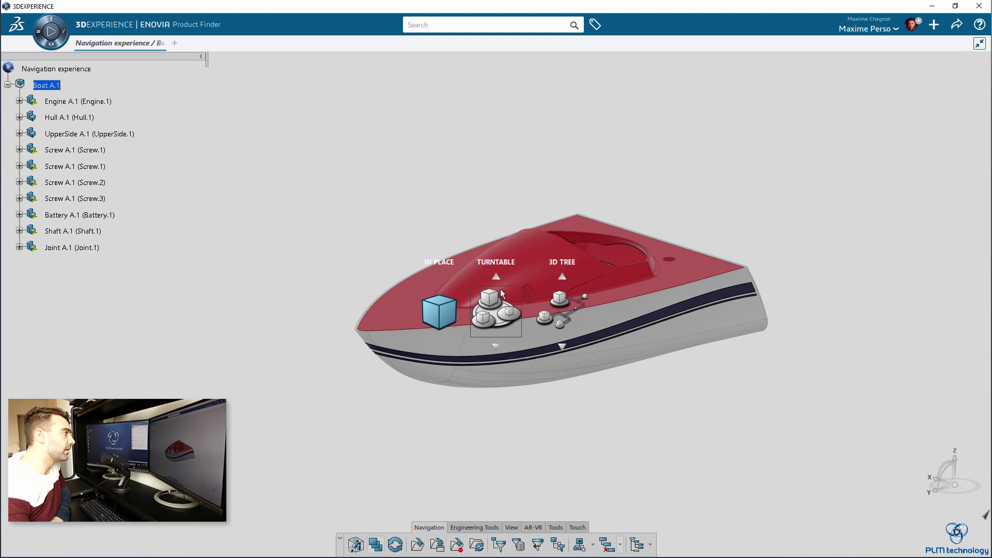
click(497, 302)
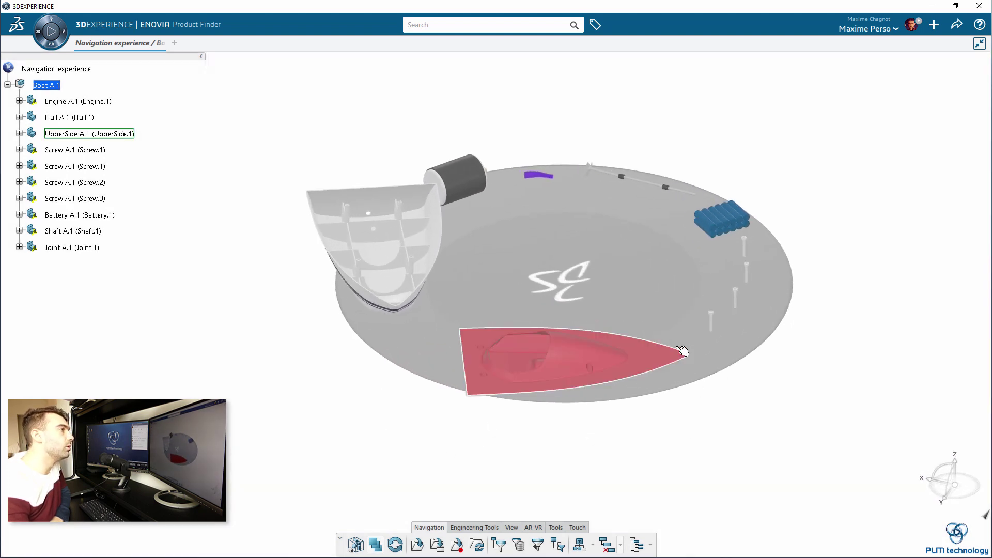
drag(761, 348, 423, 505)
click(376, 545)
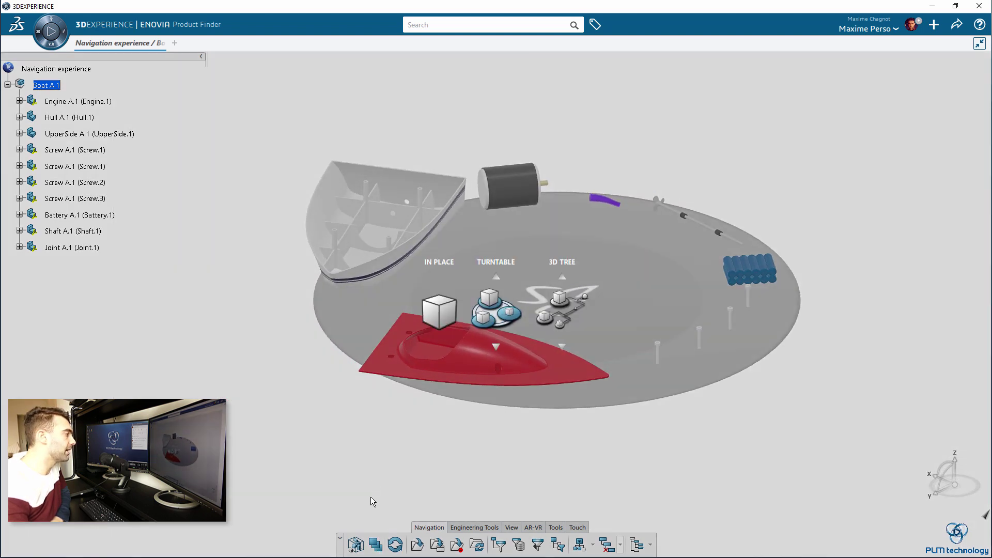
click(430, 324)
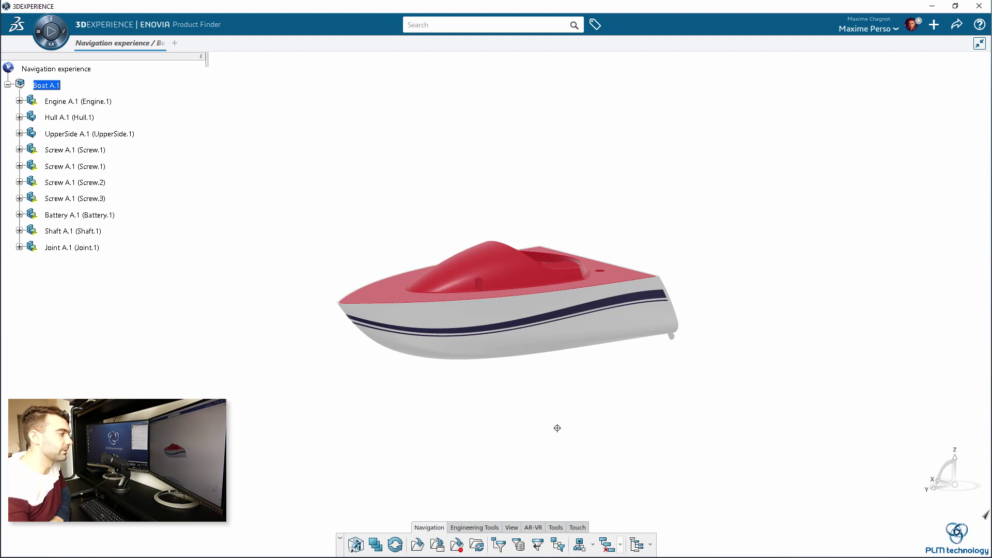
Step: Build a selection filter on Boat A.1 from Engine, four Screws, Battery, Shaft and Joint
middle_drag(557, 428, 534, 434)
click(497, 546)
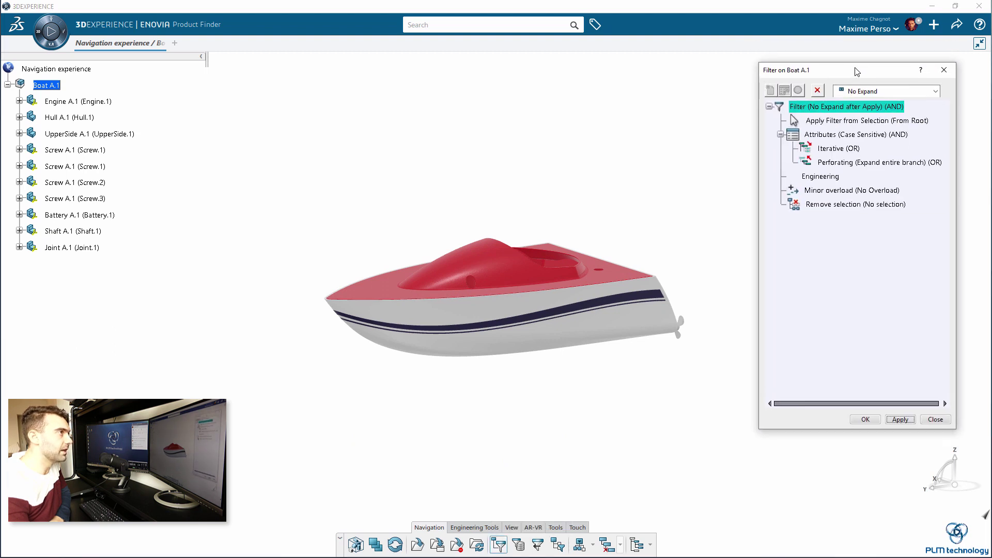
click(828, 123)
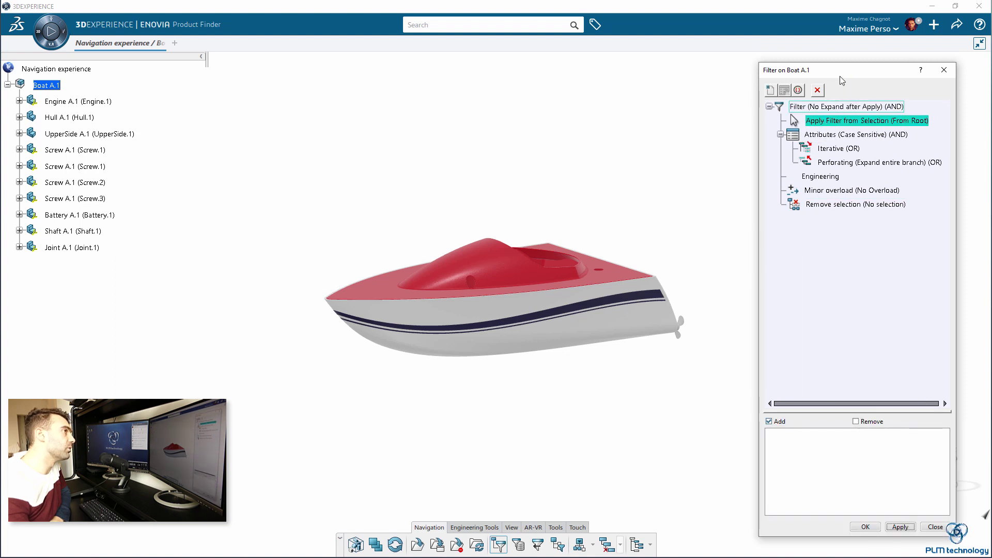
drag(841, 79, 846, 57)
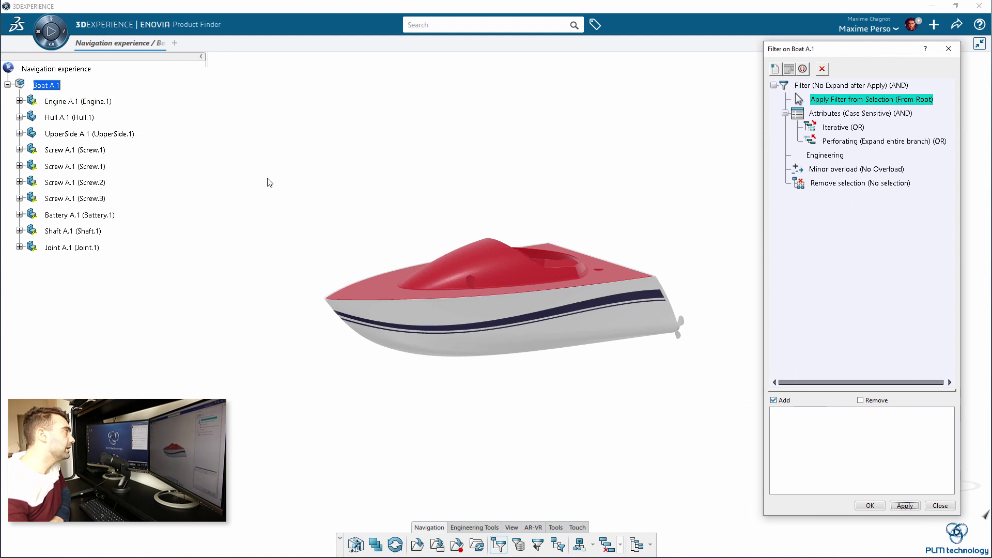
click(69, 102)
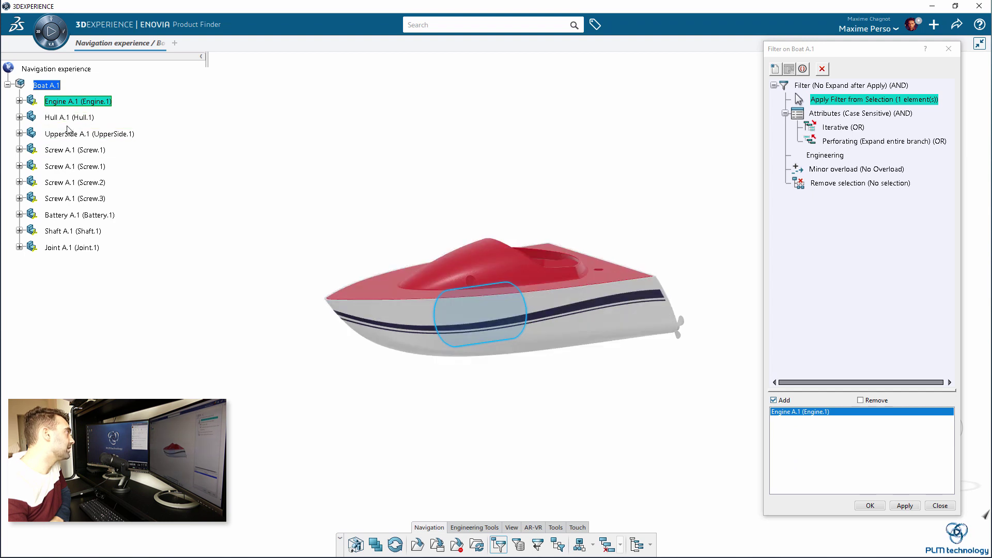
click(65, 150)
click(65, 167)
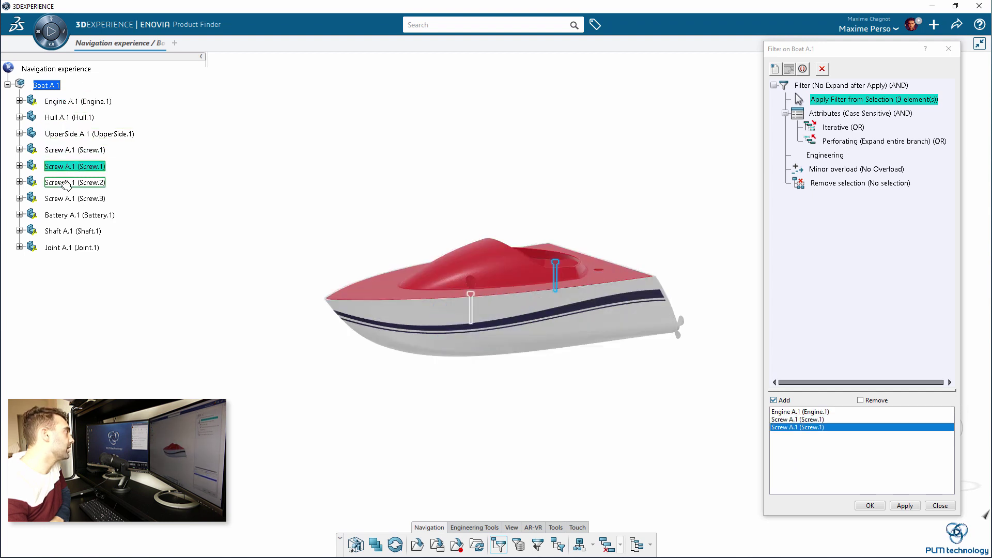
click(61, 183)
click(66, 199)
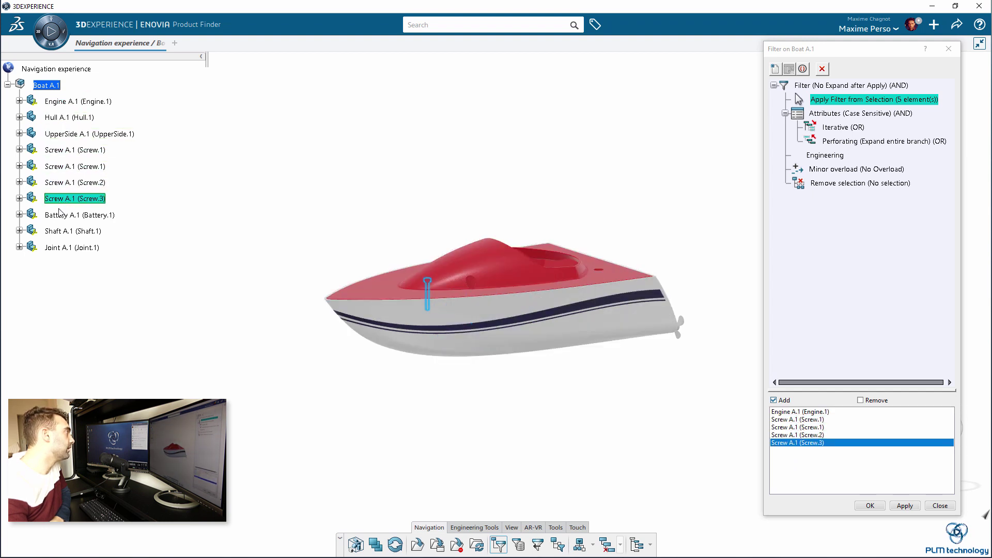
click(61, 215)
click(60, 231)
click(60, 250)
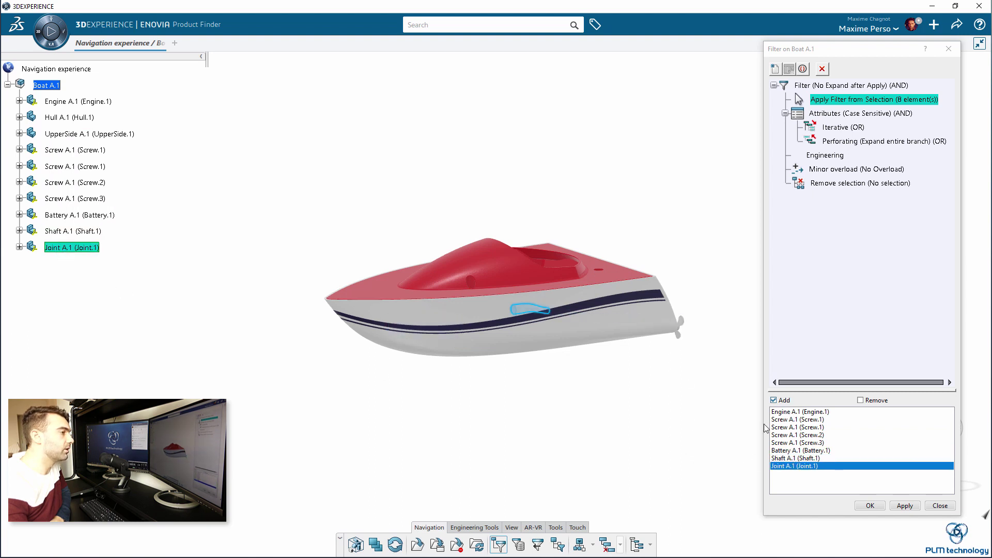
Step: Apply the selection filter and expand Boat A.1 to review the remaining components
click(905, 506)
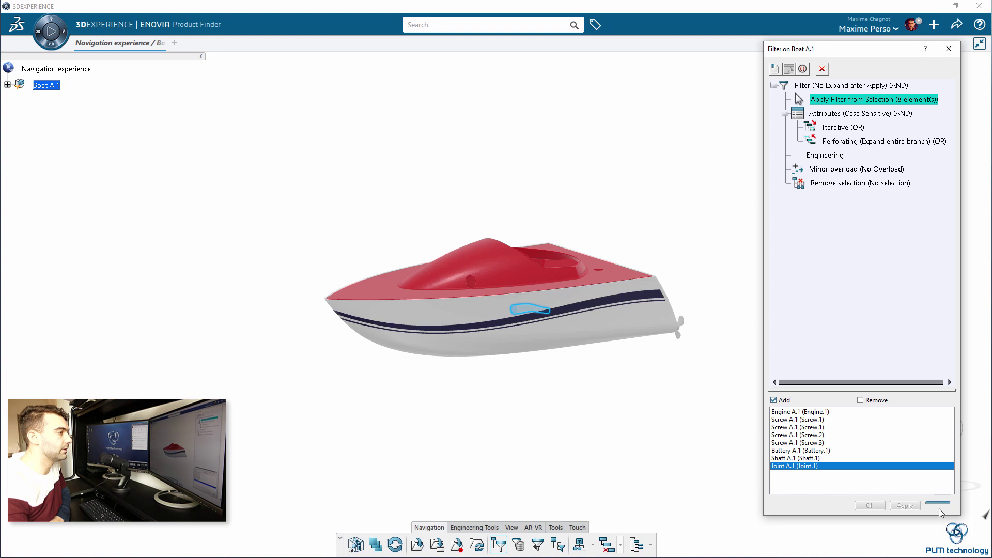
click(938, 508)
click(7, 85)
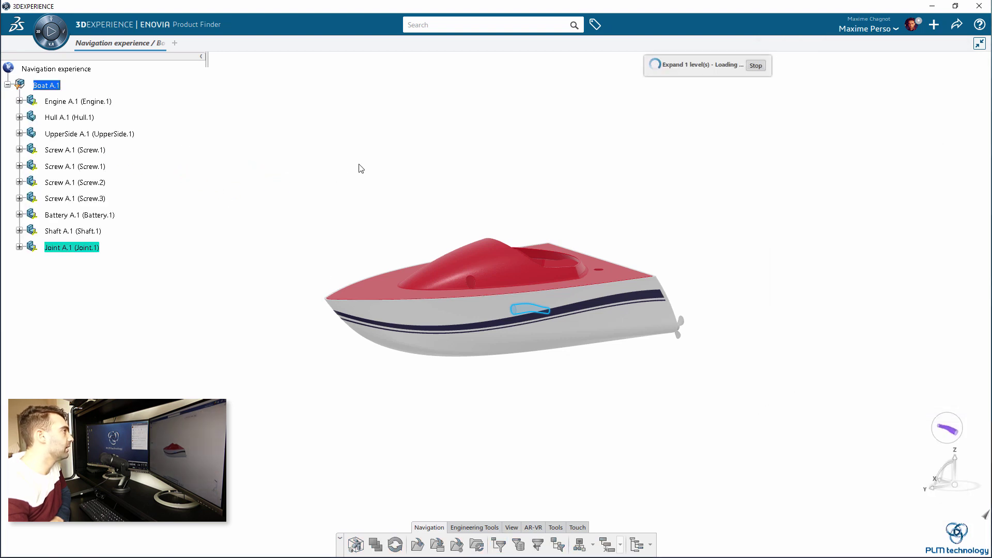
middle_drag(196, 204, 453, 380)
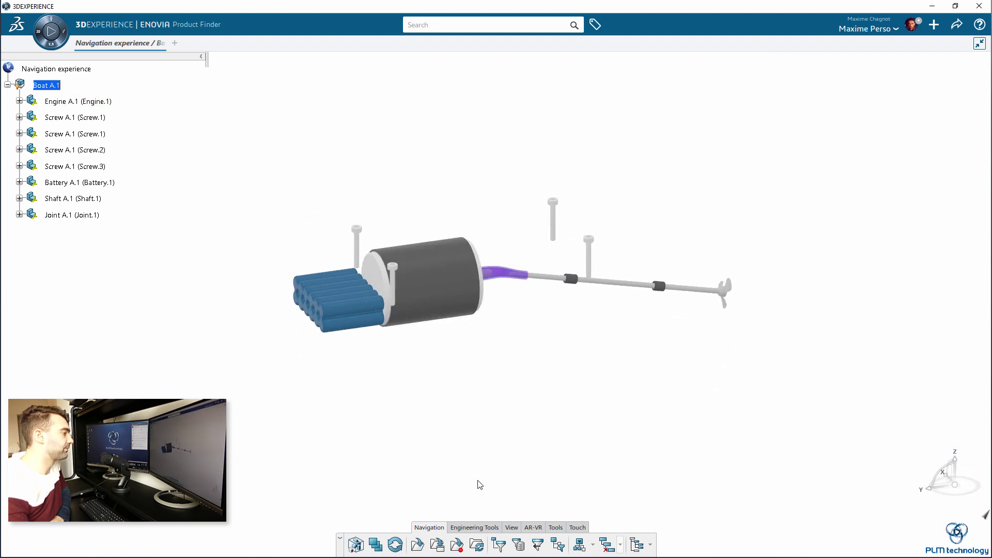
Step: Save the selection filter on Boat A.1 under the name 'Filter Boat A'
click(518, 546)
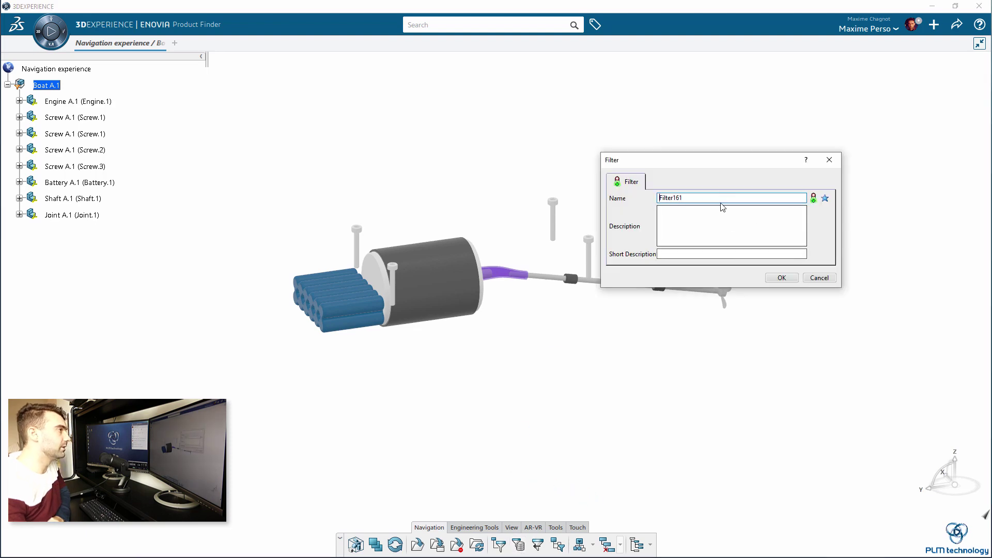
key(BackSpace)
key(BackSpace)
key(BackSpace)
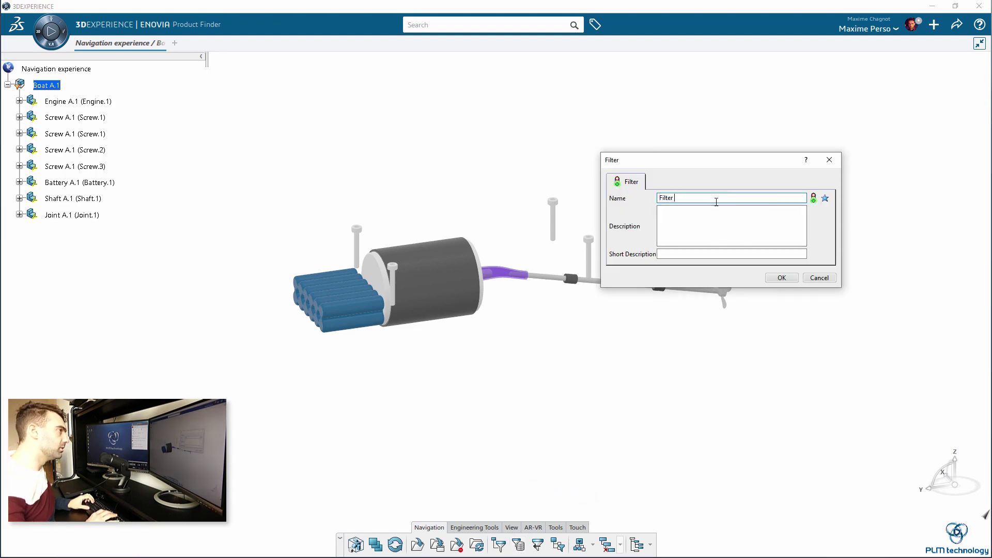
text(Boa)
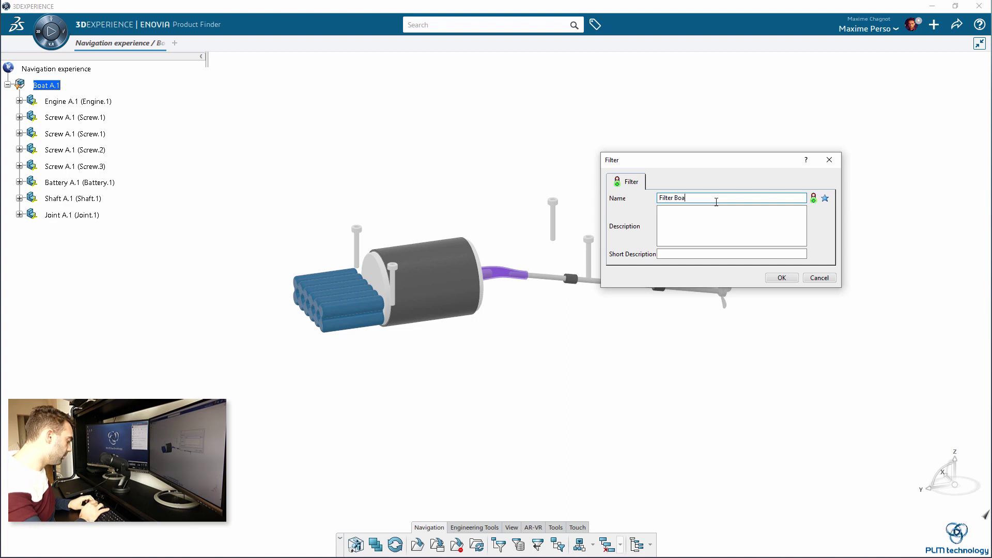
text(t A)
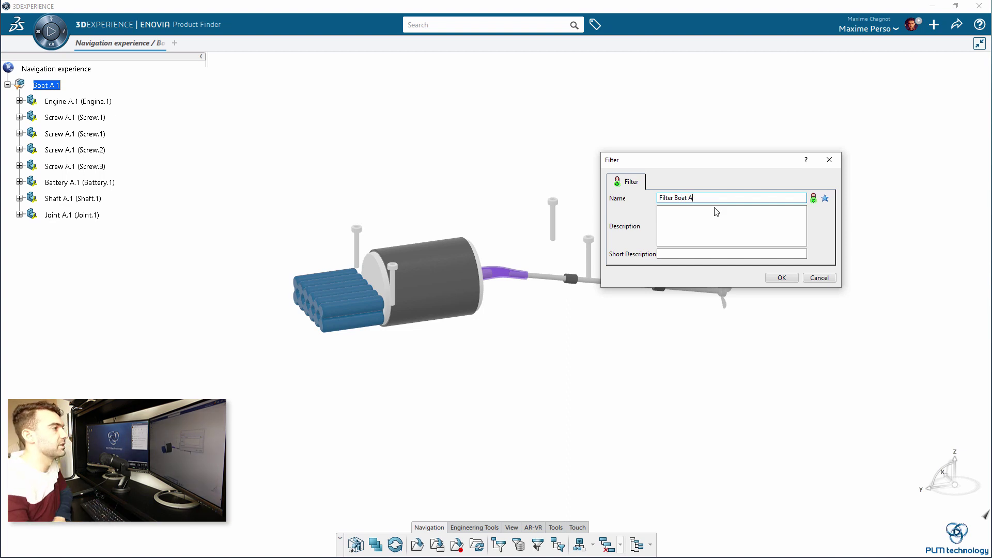
click(781, 282)
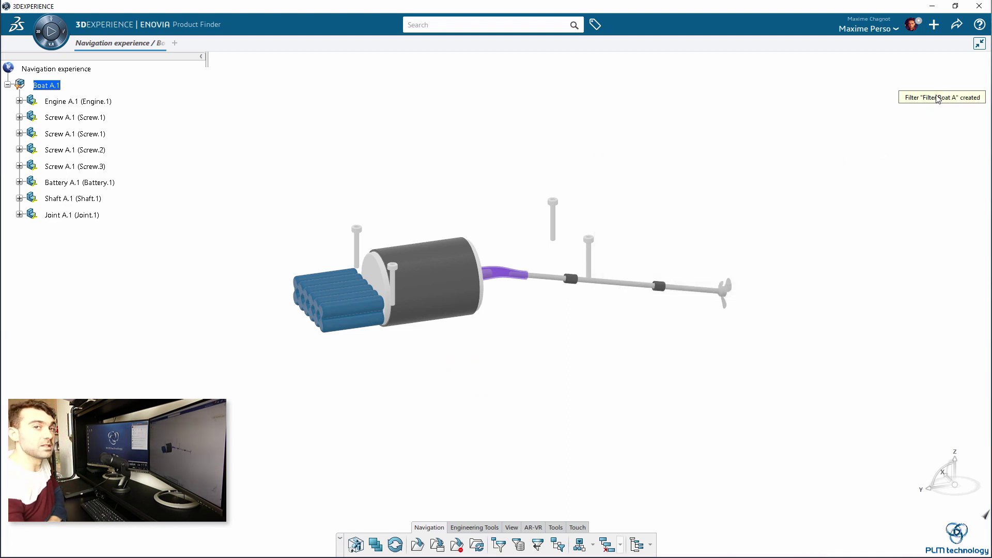
middle_drag(672, 210, 516, 146)
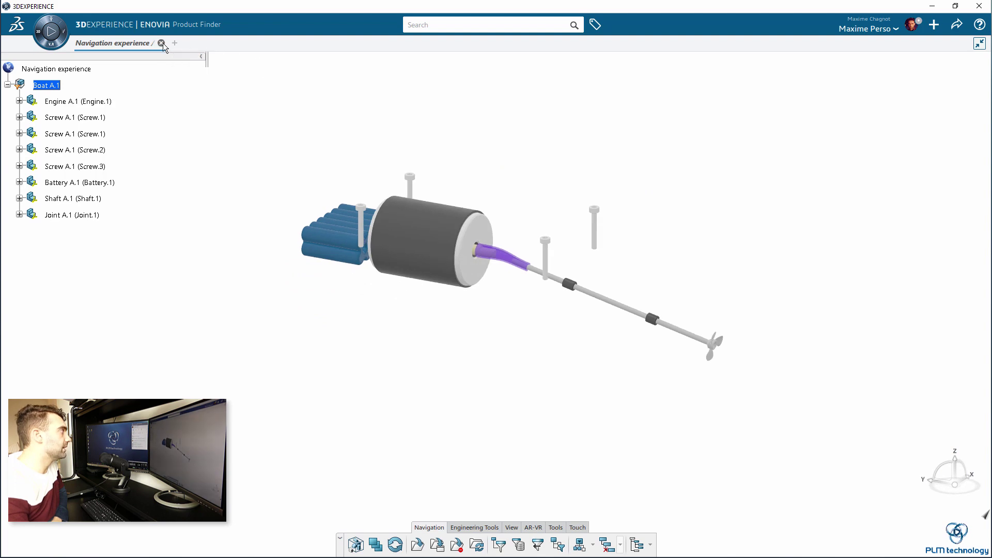
Step: End the navigation session and reopen the first 'boat' search result in Assembly Design
click(163, 42)
click(418, 23)
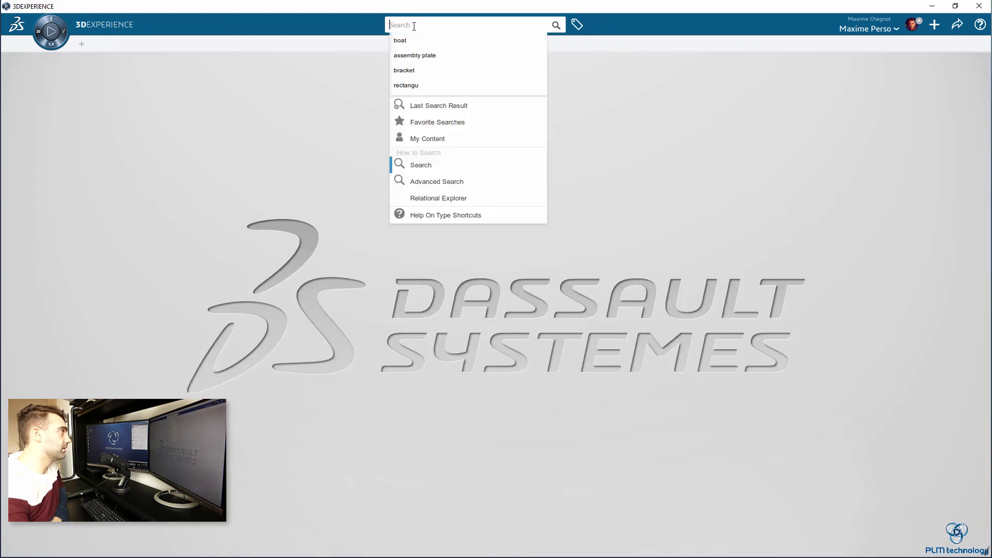
click(423, 44)
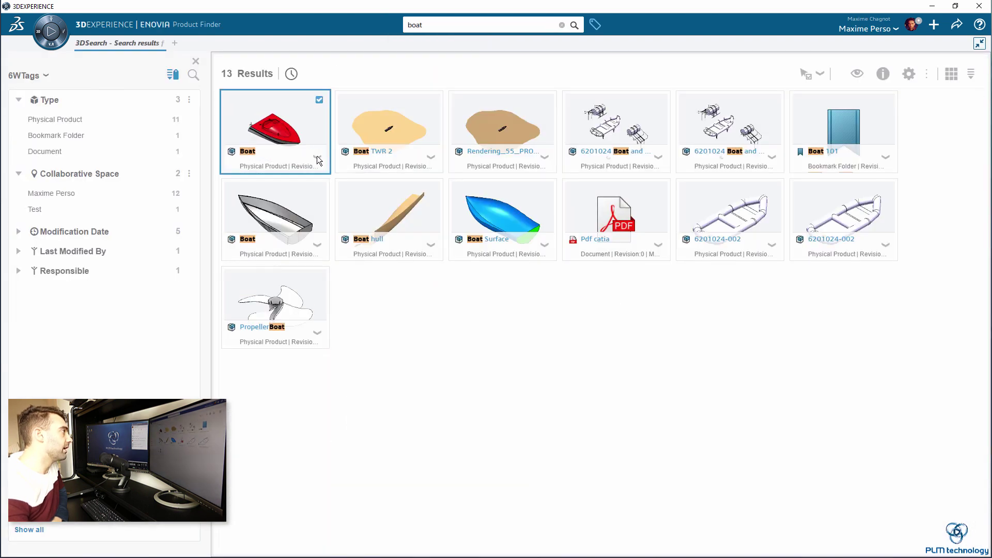
click(318, 157)
click(346, 218)
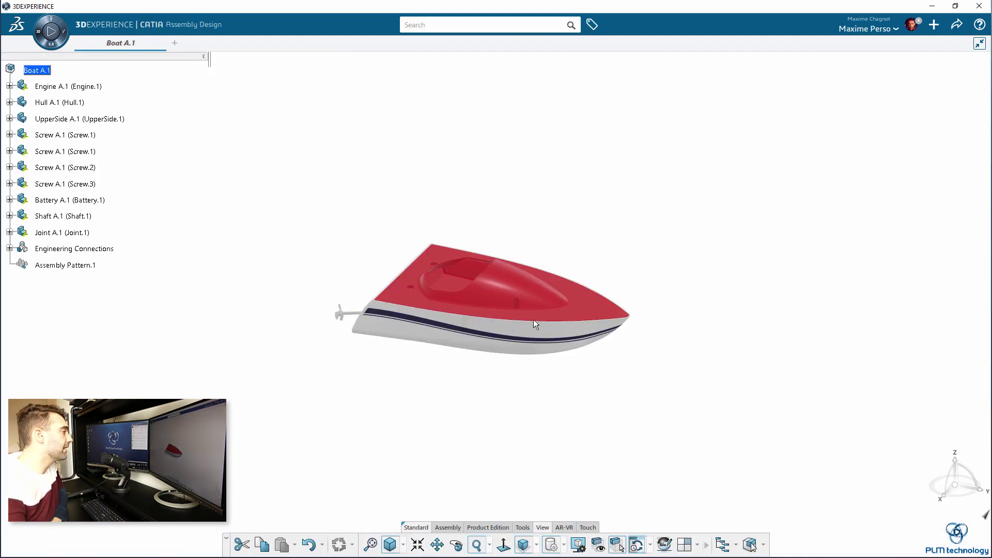
Step: Insert a drawing under Boat A.1 and title it 'Drawing Filter Boat'
middle_drag(685, 246, 260, 330)
right_click(37, 70)
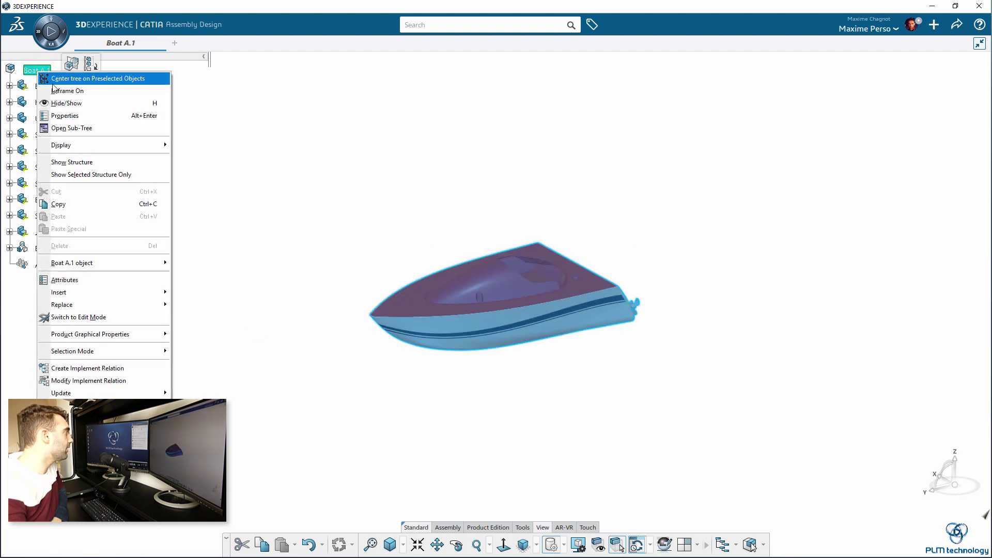
mouse_move(62, 292)
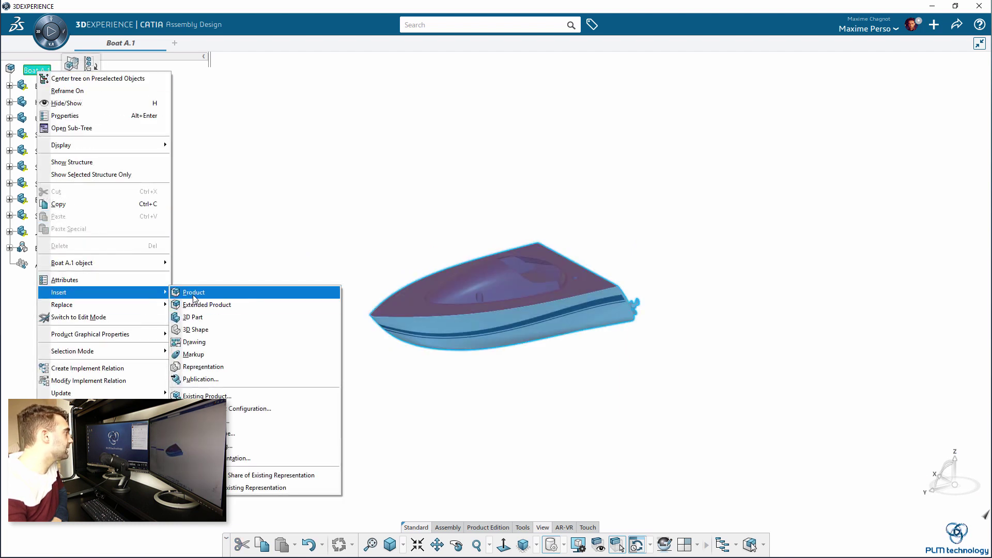
click(204, 343)
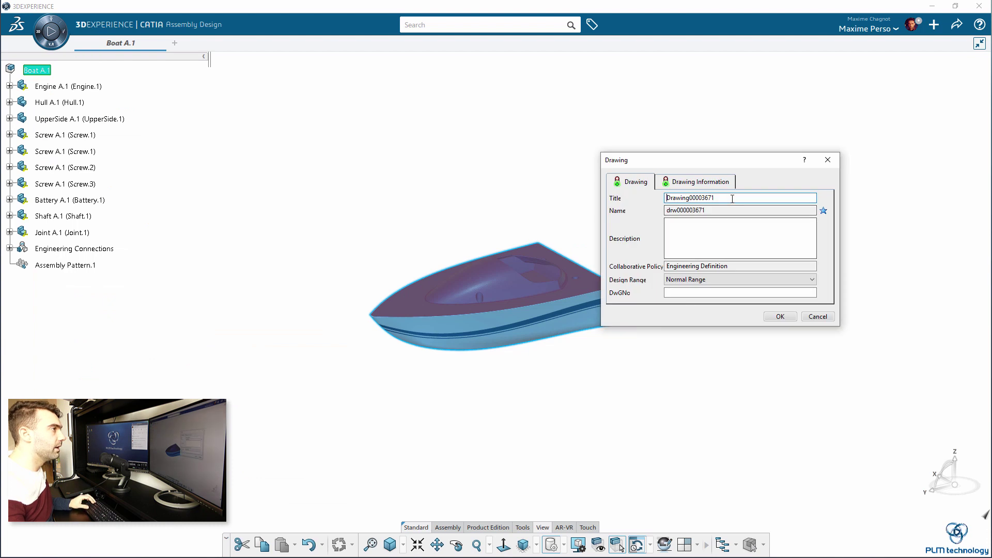
drag(716, 198, 686, 204)
text(_Fil)
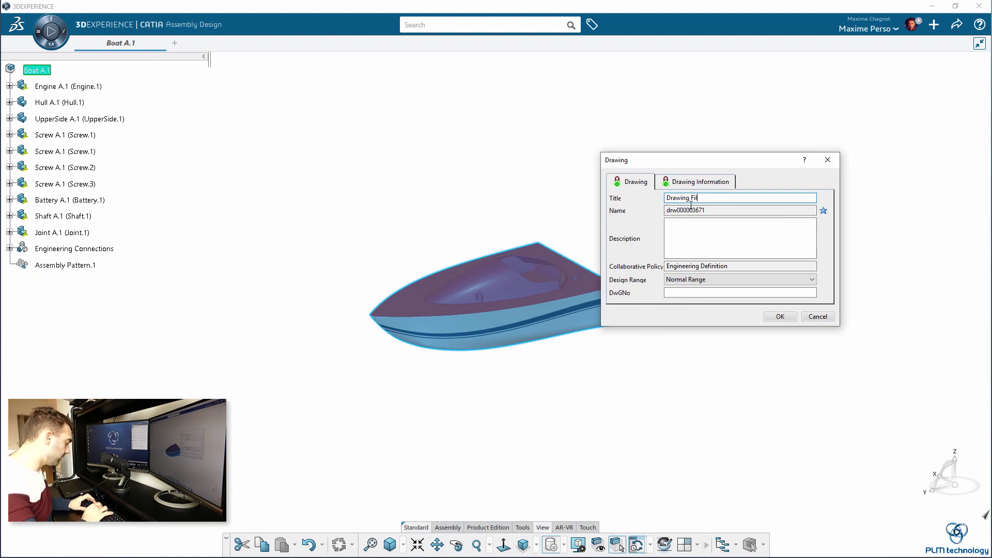
text(ter Boat)
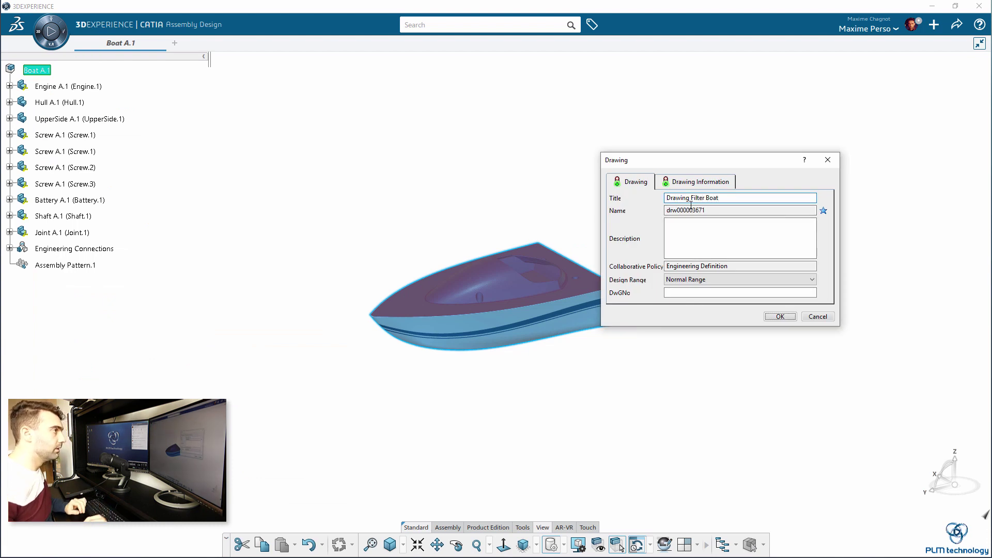
key(Return)
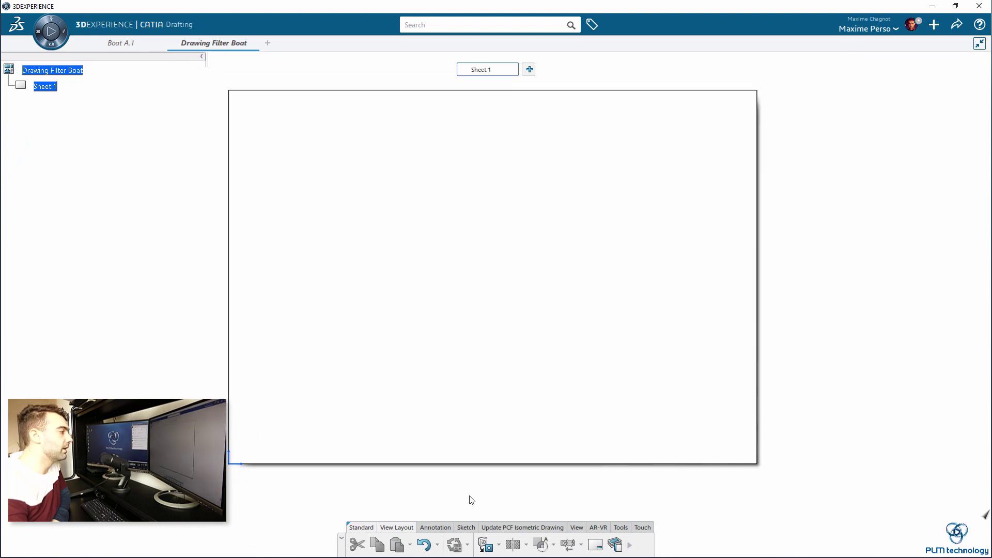
Step: Back on Boat A.1, pick the saved 'Filter Boat A' from the filter list and apply it
click(486, 545)
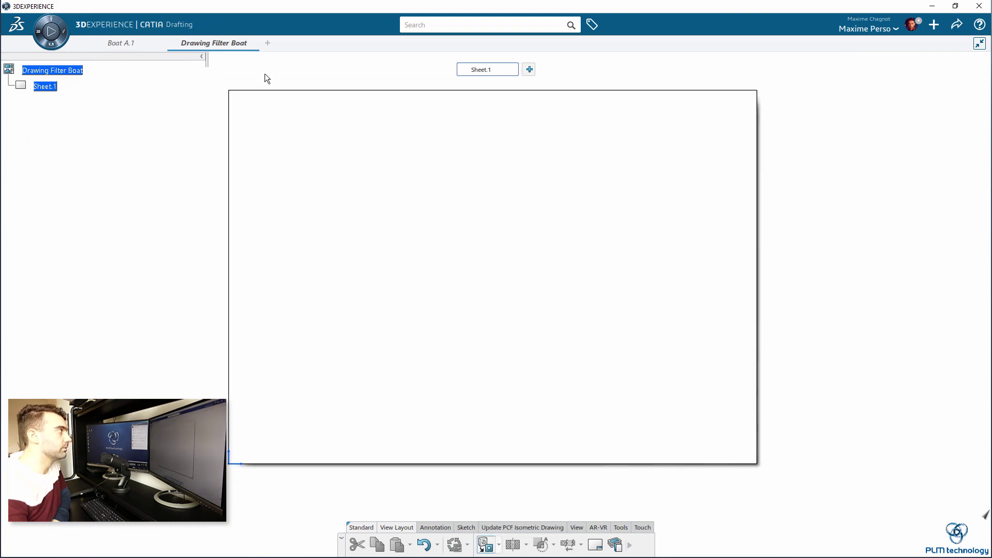
click(121, 43)
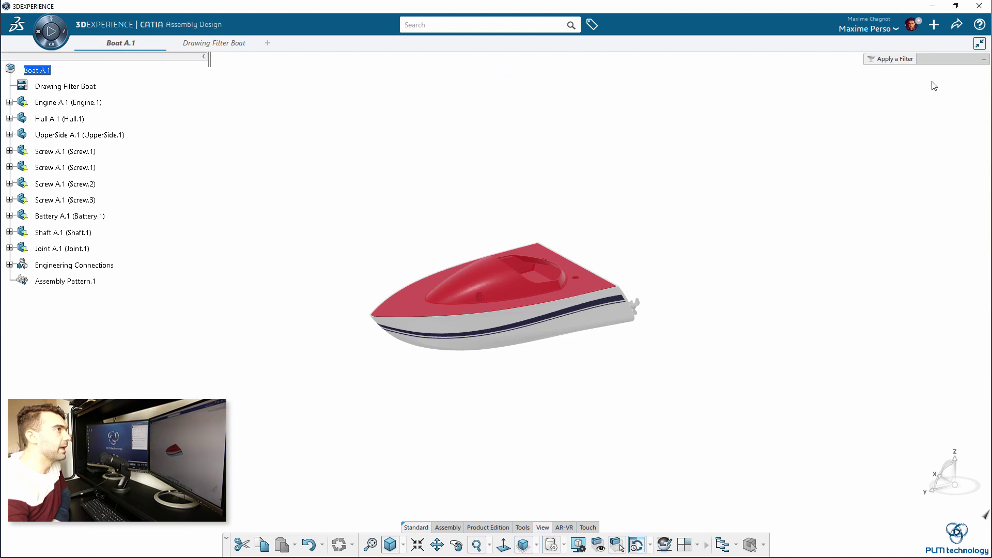
click(984, 60)
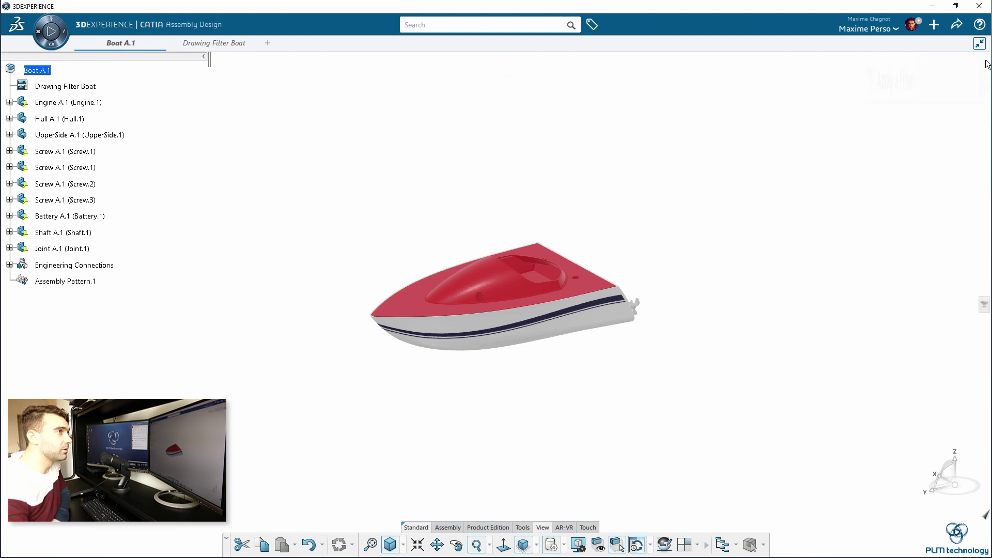
click(985, 305)
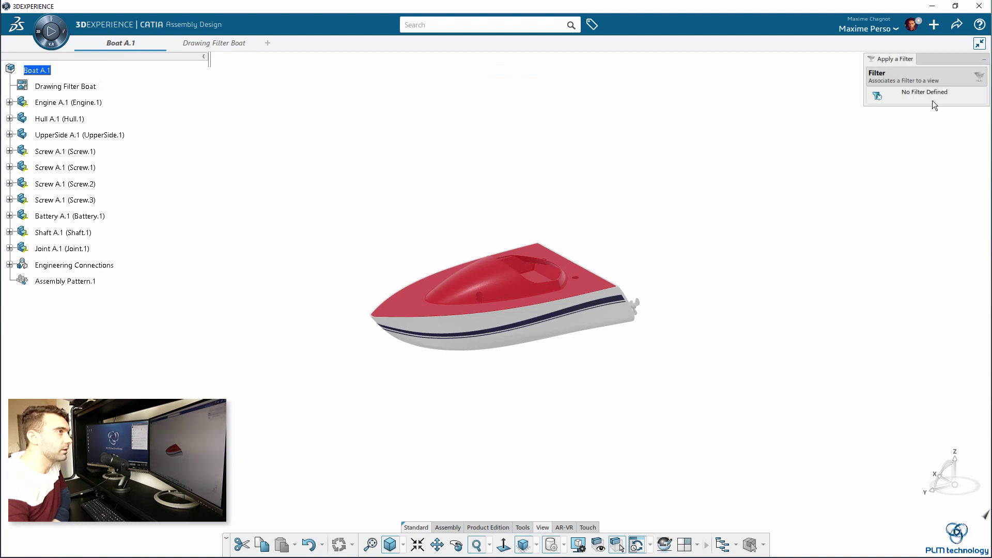
click(981, 76)
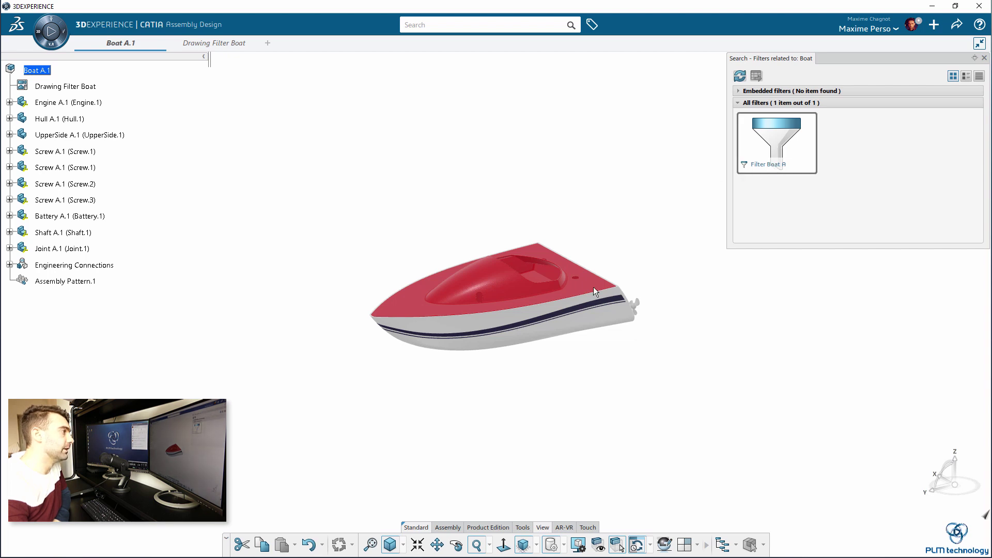
drag(607, 278, 610, 276)
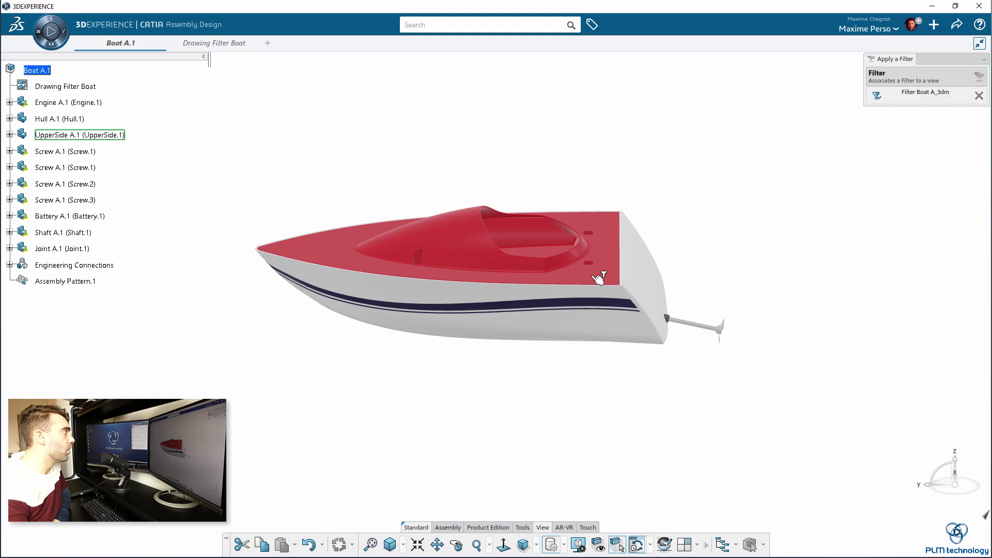
Step: Show the boat shaded with edges, then in customized view style, and return to the drawing
click(564, 545)
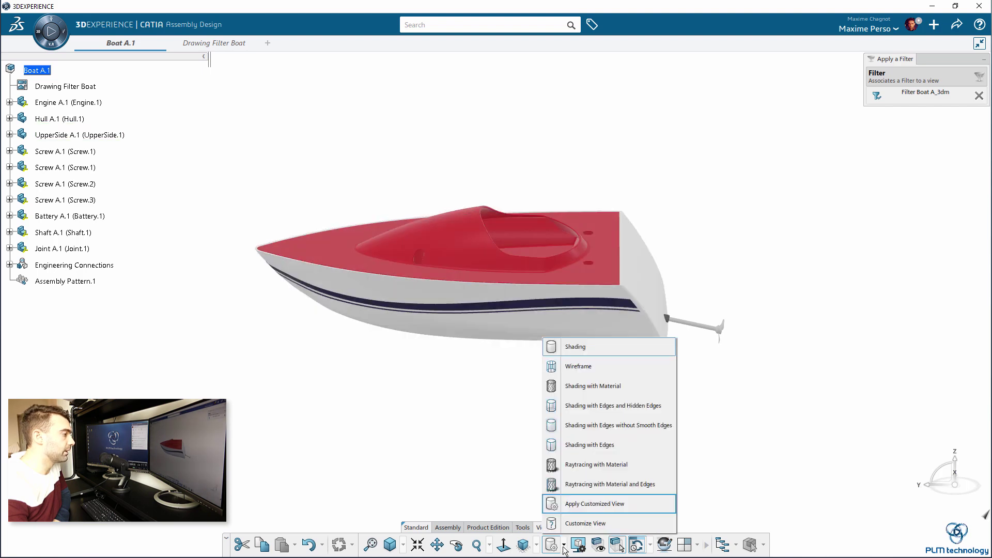
click(577, 445)
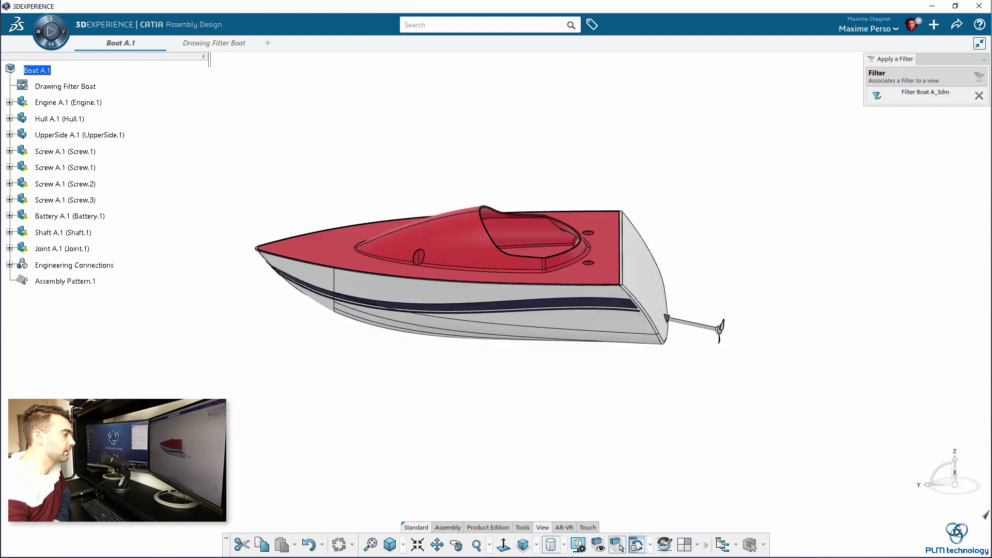
click(564, 545)
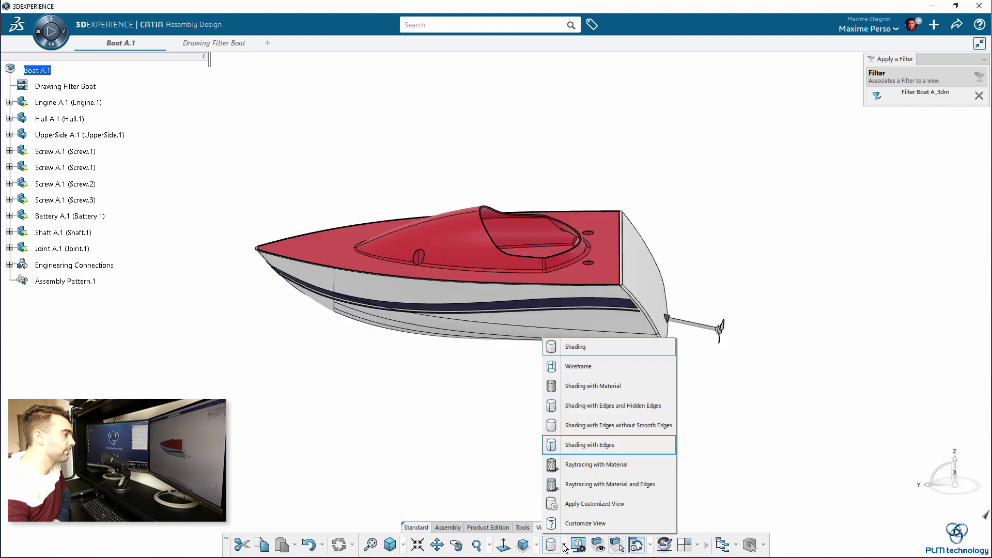
click(567, 509)
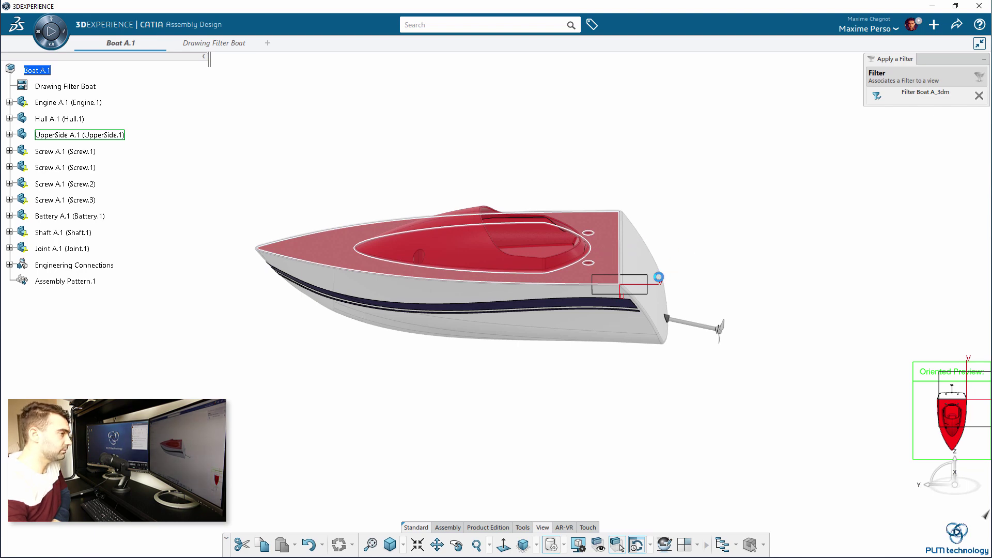
key(ctrl+Tab)
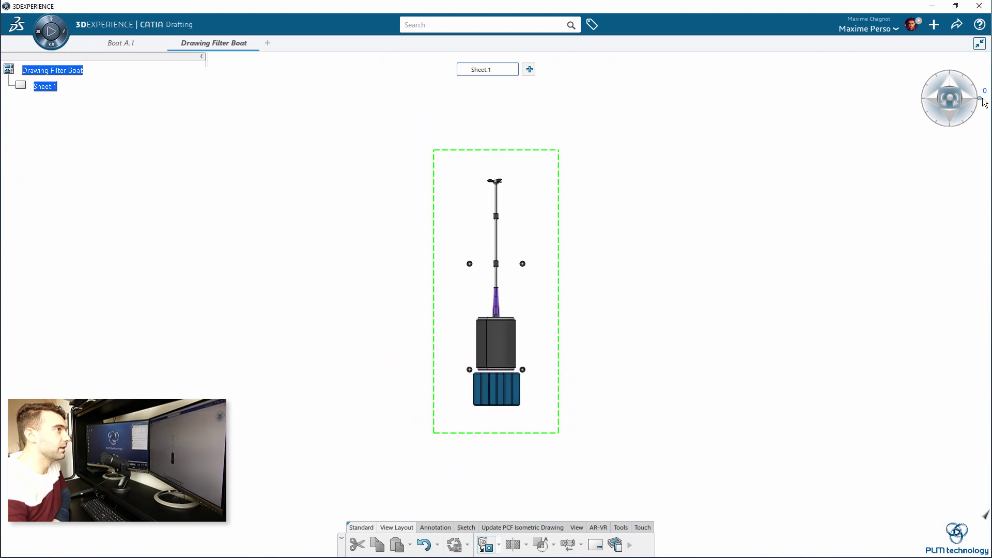
Step: Rotate the preview a quarter turn, place the FRONT view, and project a BOTTOM view above it
mouse_move(980, 98)
mouse_down()
mouse_move(950, 128)
mouse_move(935, 124)
mouse_move(954, 134)
mouse_up()
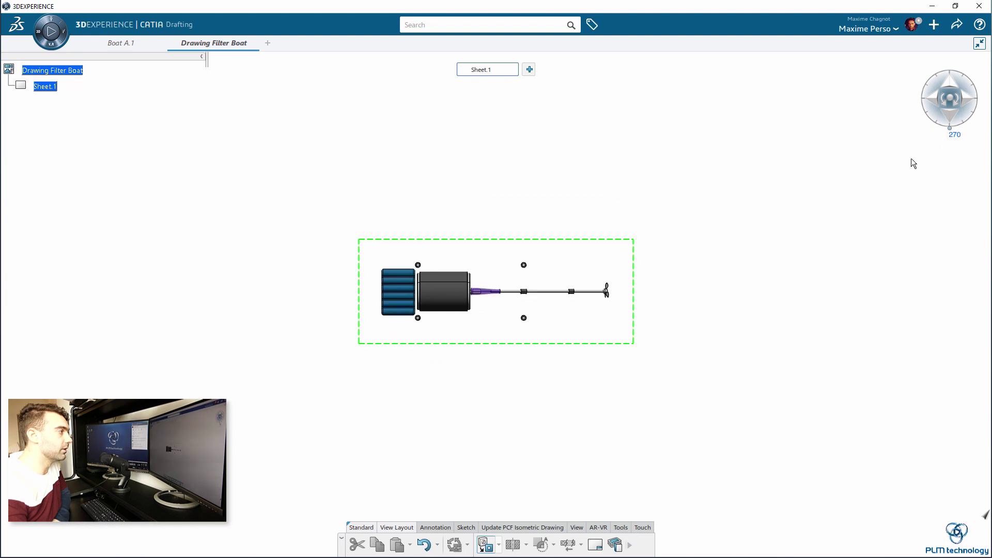
click(522, 366)
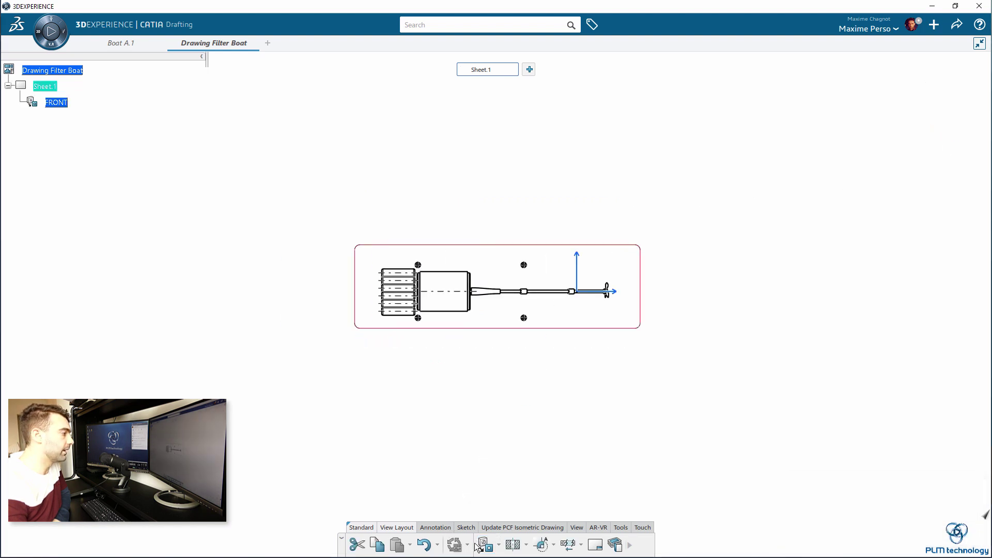
click(499, 545)
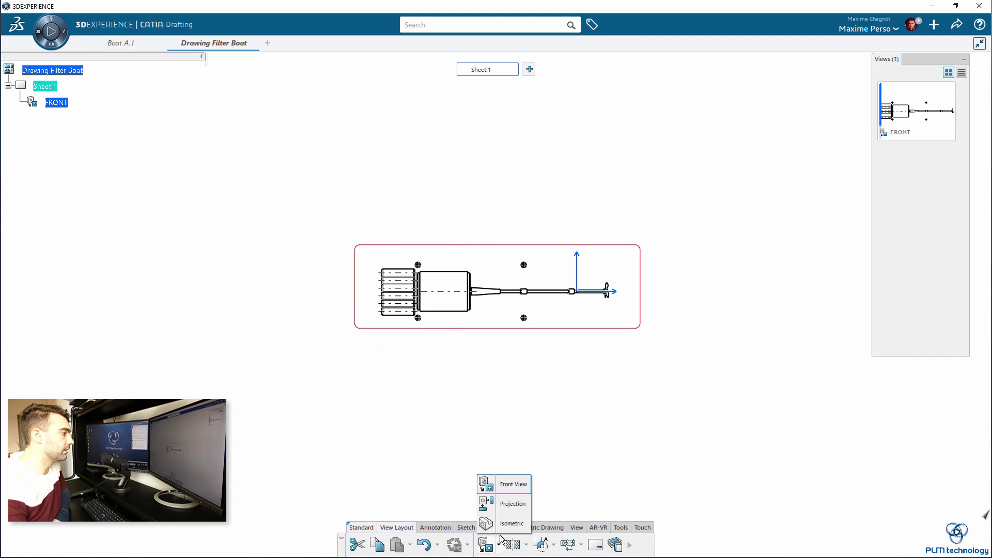
click(512, 504)
click(556, 217)
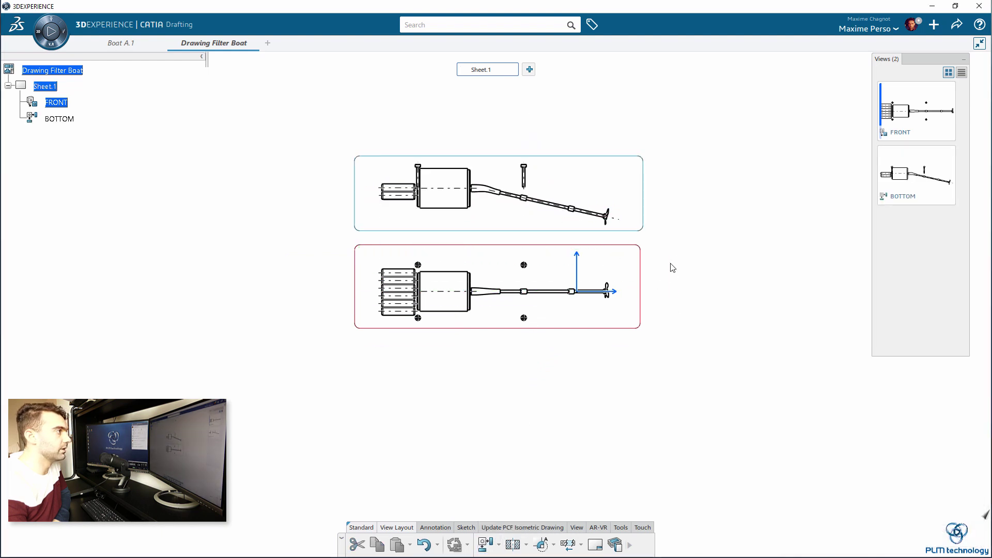
mouse_move(708, 235)
middle_down()
mouse_move(693, 279)
mouse_move(684, 249)
mouse_move(689, 276)
middle_up()
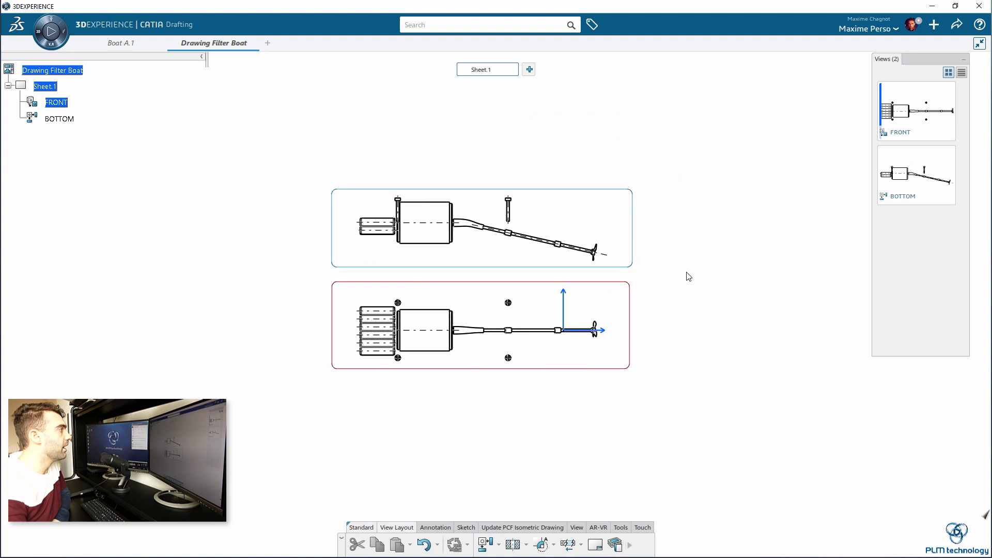
scroll(348, 139, down, 1)
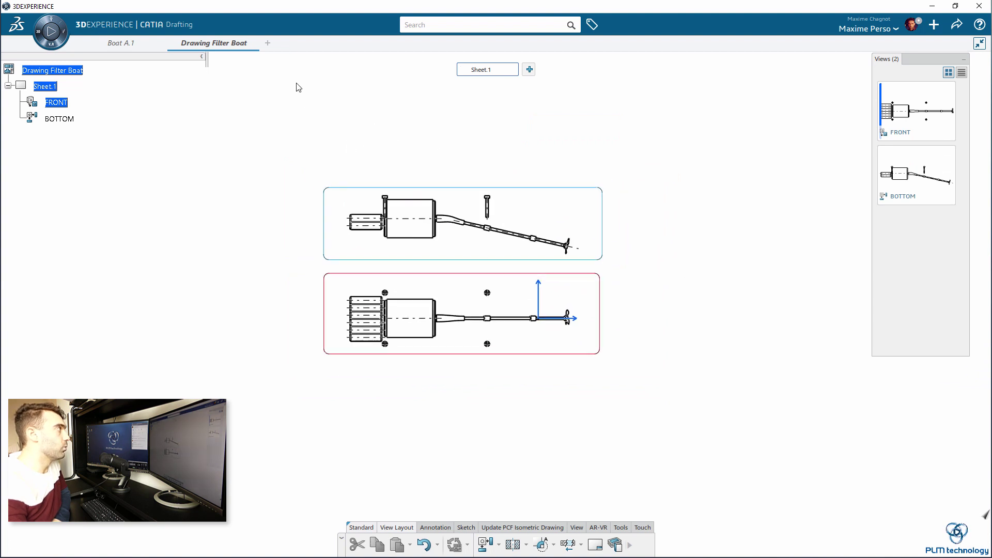
Step: Close the drawing, save Boat A.1 with its drawing via Share > Save, and close the assembly
click(255, 43)
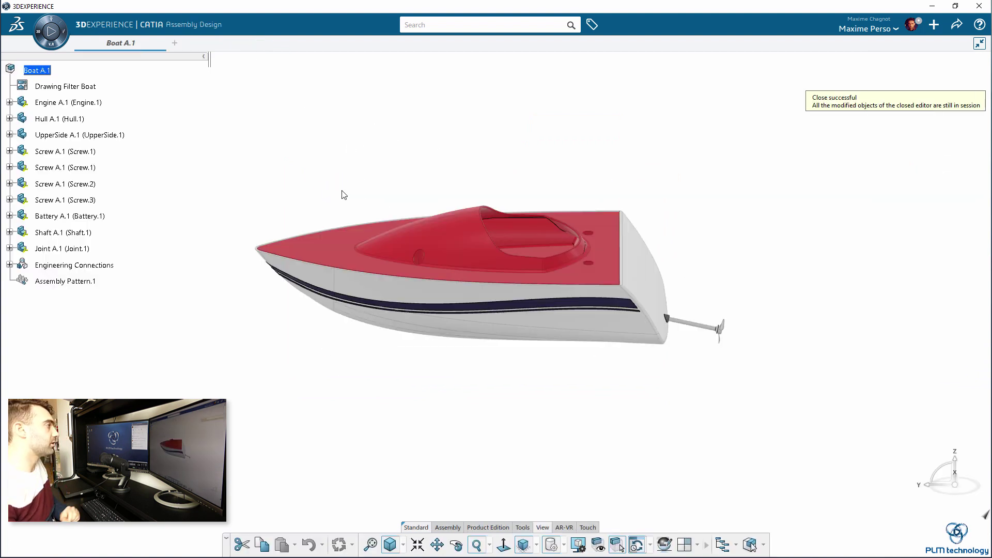
click(957, 26)
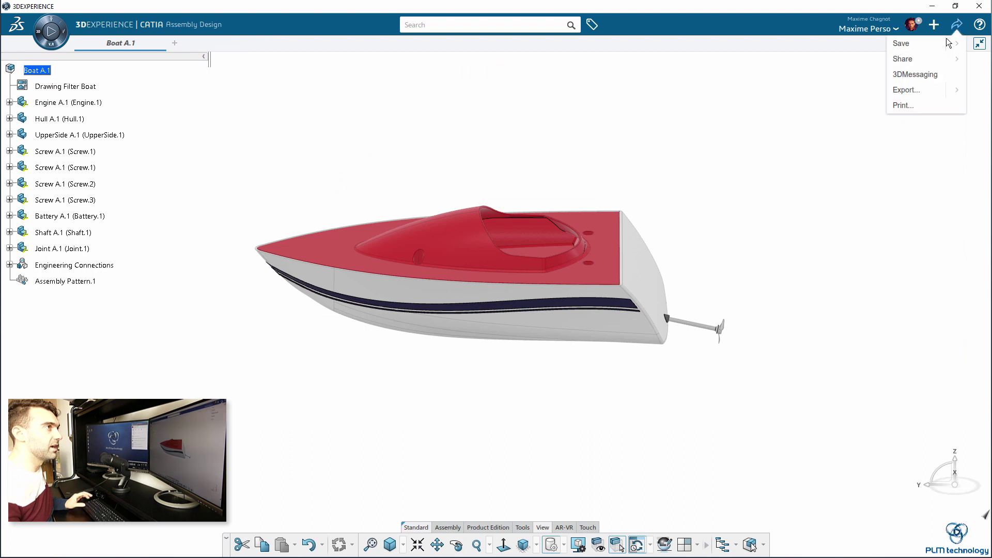
click(920, 45)
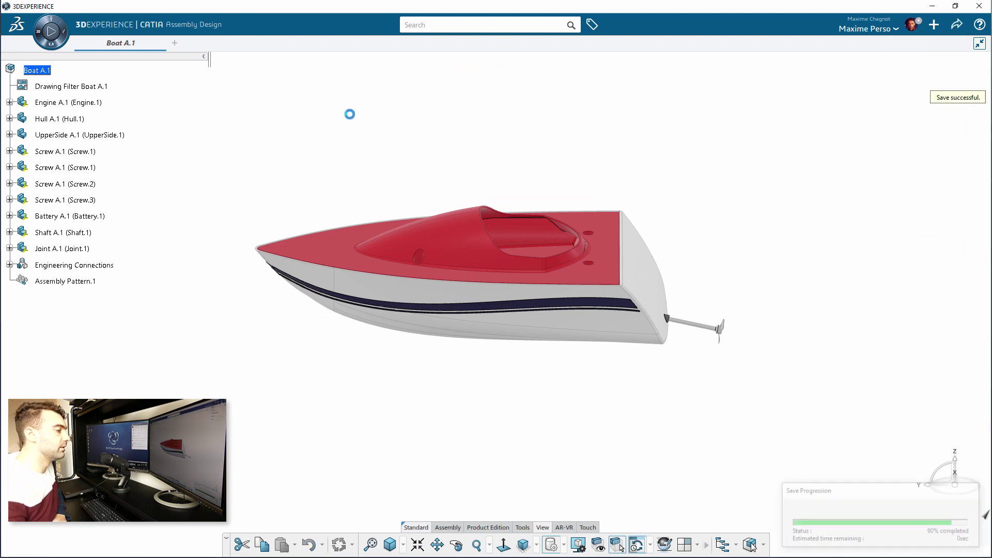
click(167, 44)
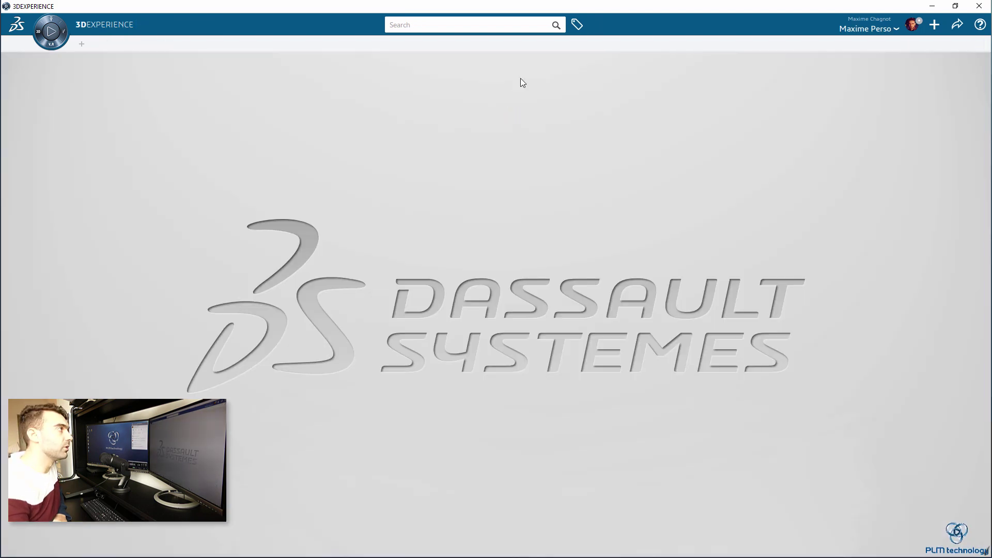
Step: Rerun the 'boat' search and load the complete Boat A.1 in 3D
click(508, 22)
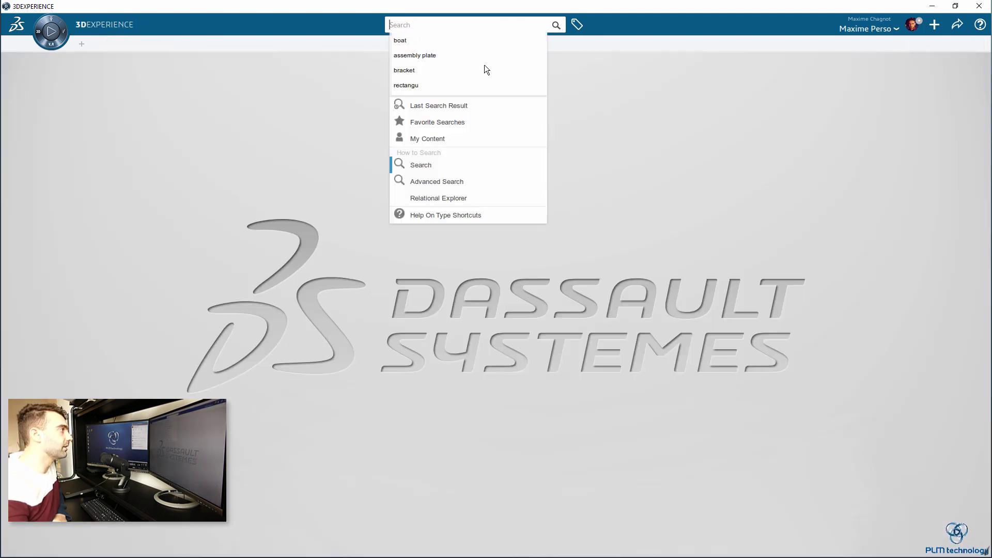
click(432, 41)
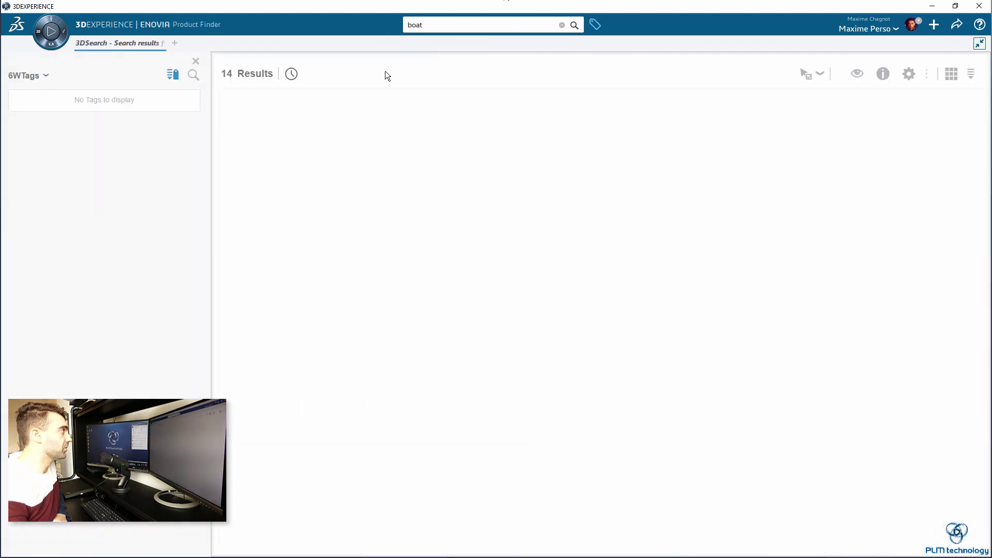
click(317, 157)
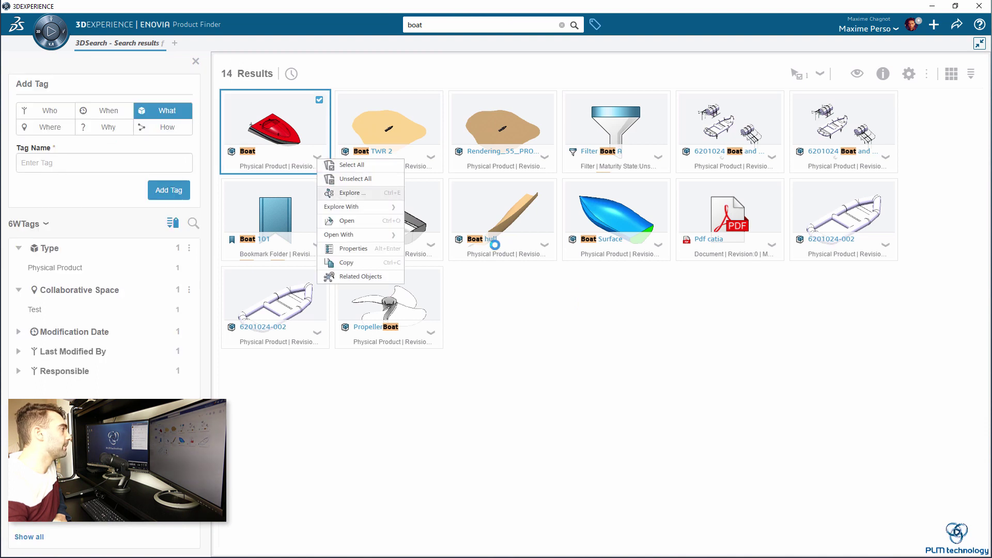
click(225, 219)
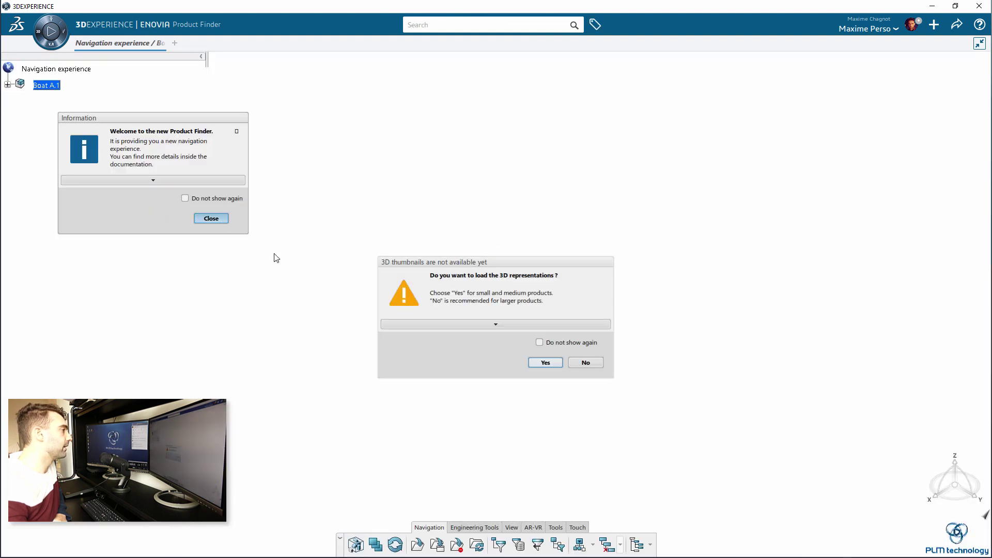
click(546, 363)
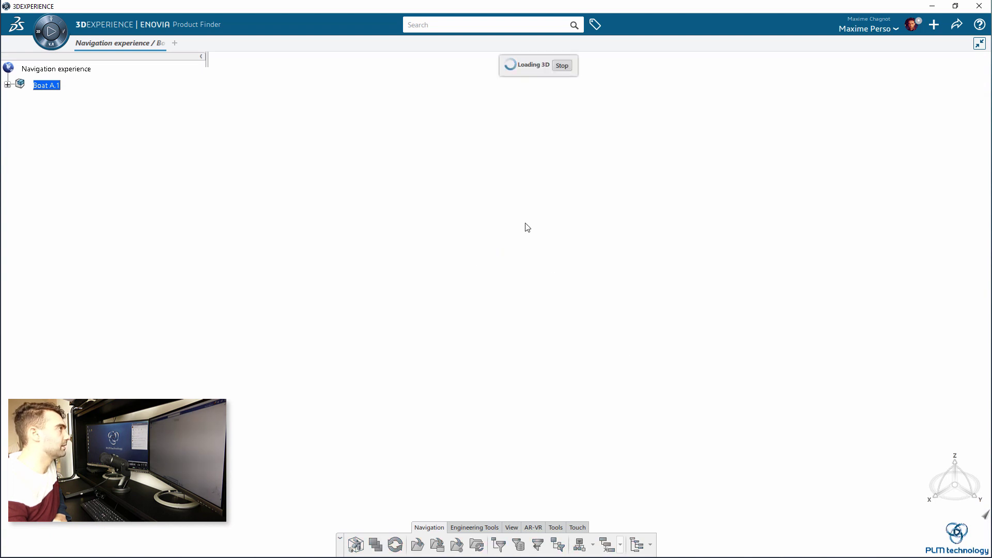
middle_drag(795, 290, 585, 368)
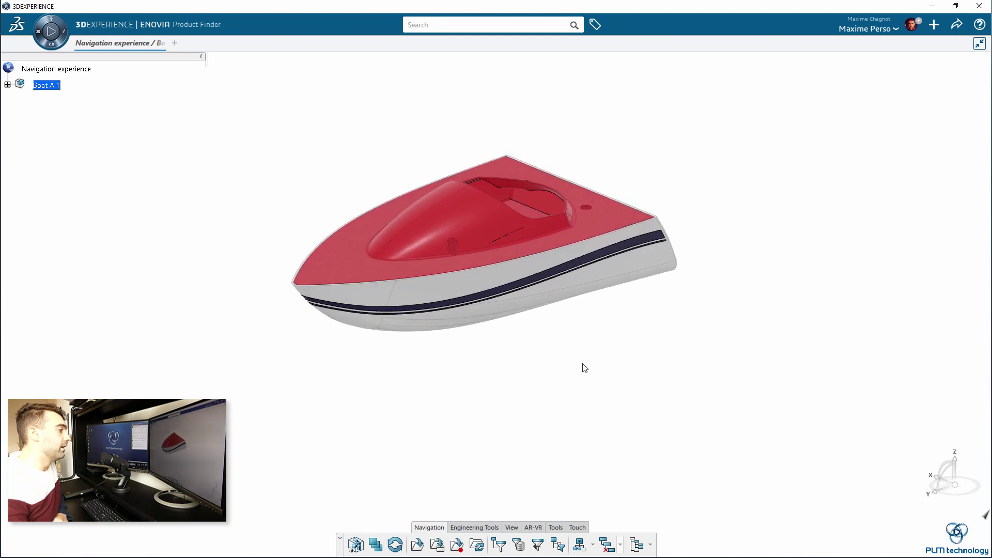
Step: Retrieve the boat's filters and explore Boat A.1 through Filter Boat A
click(539, 548)
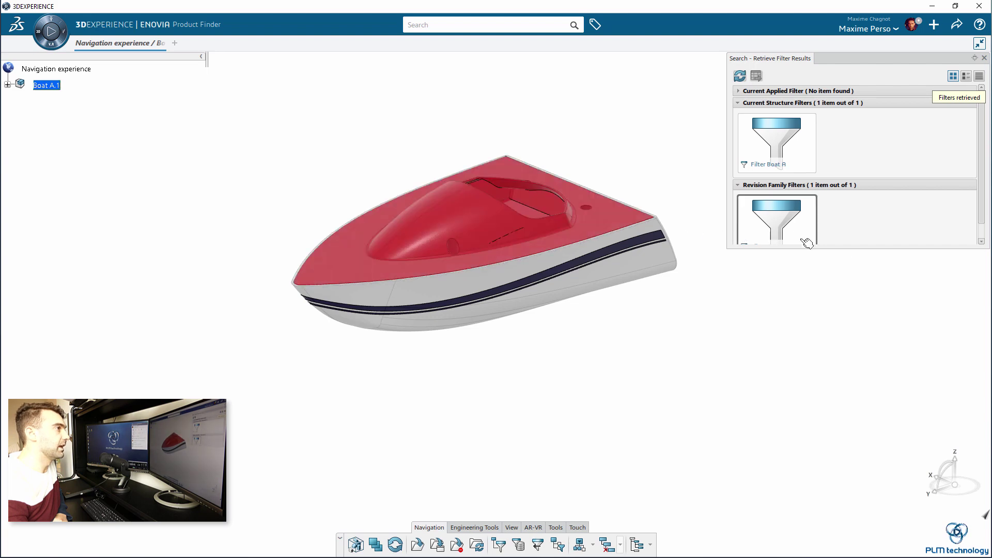
drag(851, 247, 850, 377)
click(786, 283)
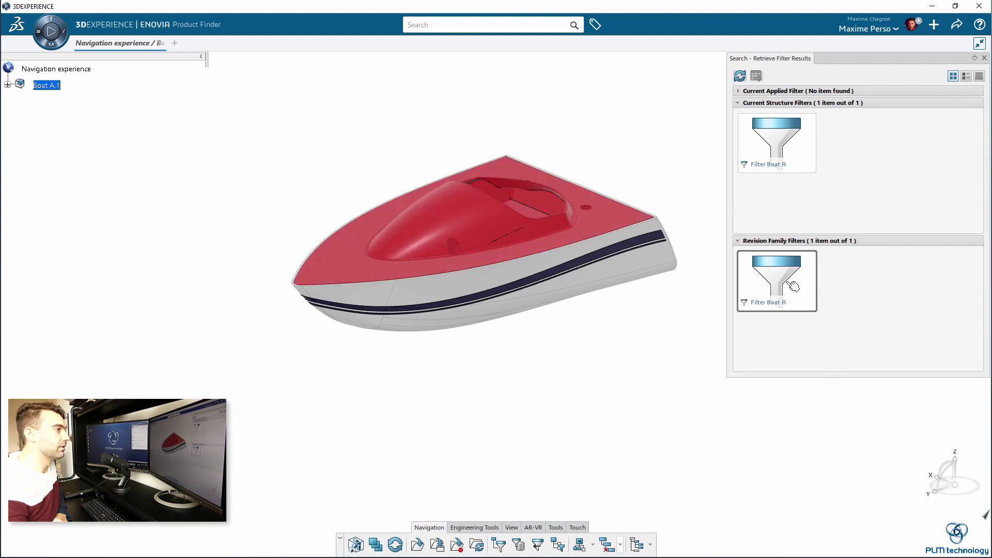
right_click(786, 283)
click(813, 291)
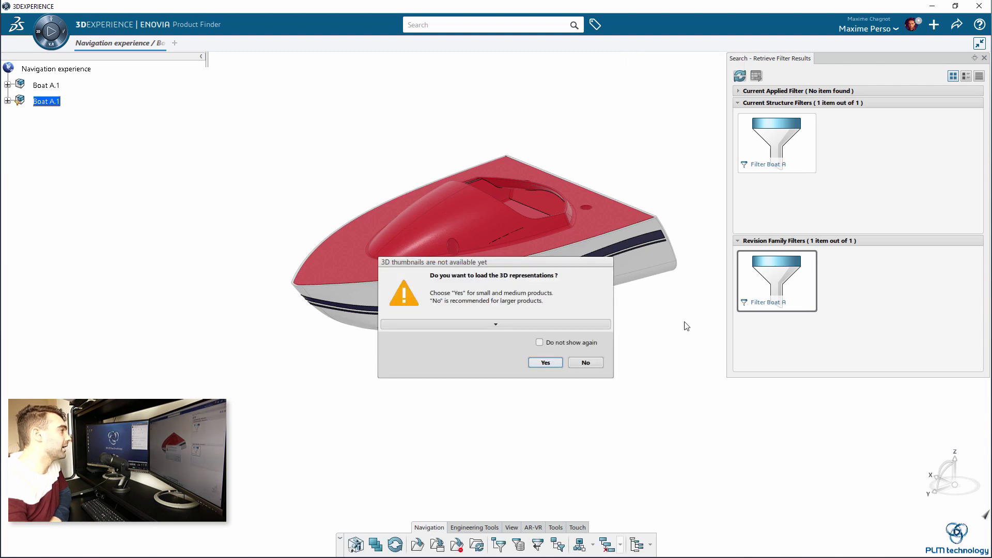
click(551, 362)
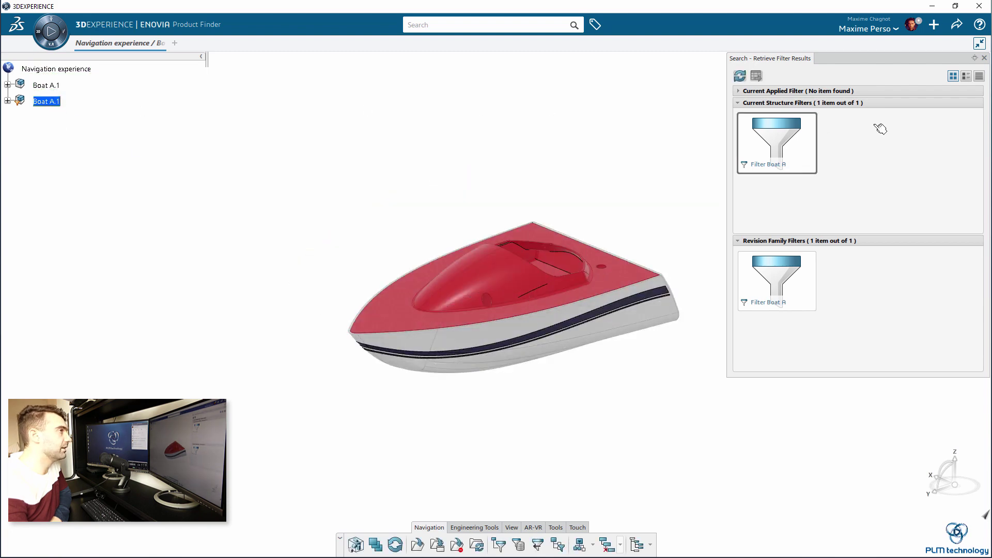
Step: Close the filters panel and expand both Boat A.1 structures in the tree
click(984, 59)
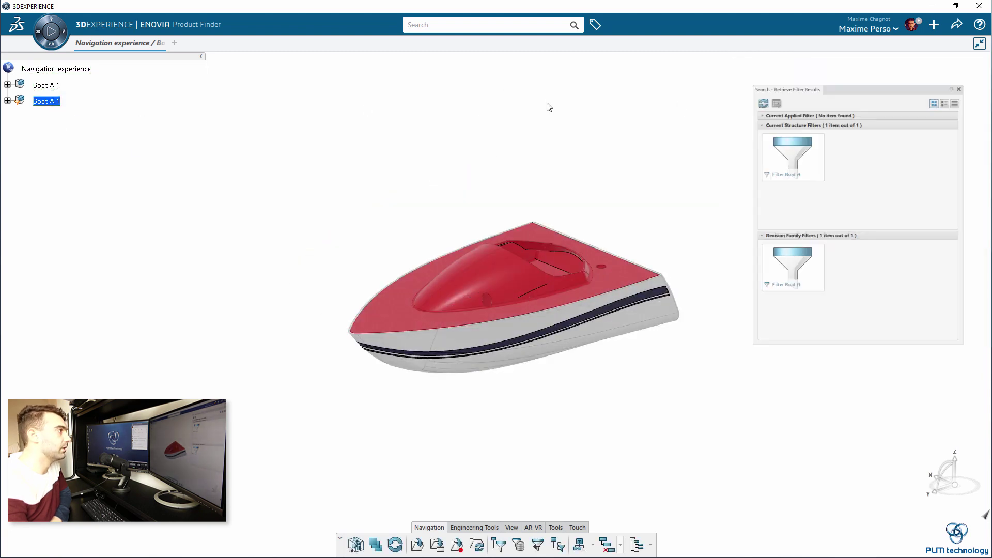
click(7, 100)
click(8, 85)
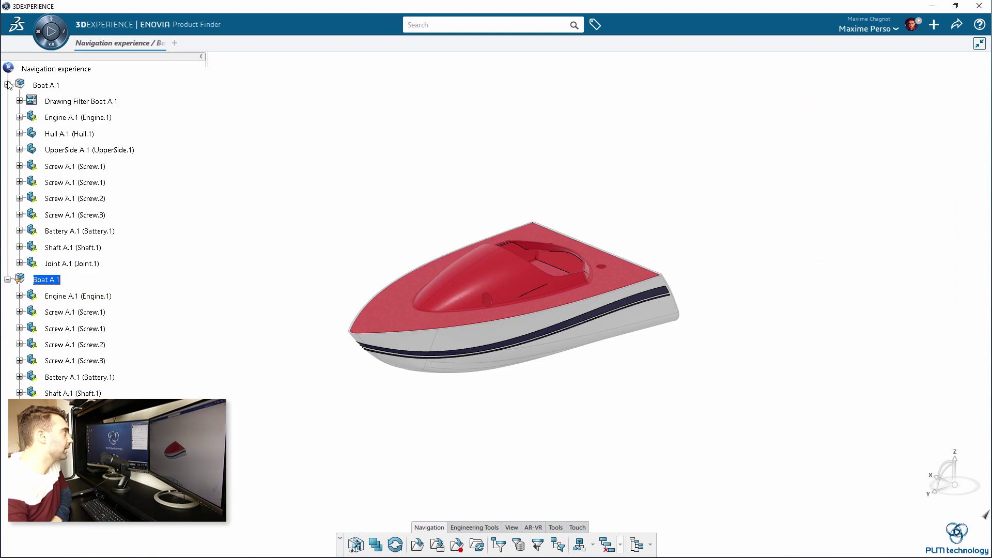
middle_drag(214, 237, 255, 223)
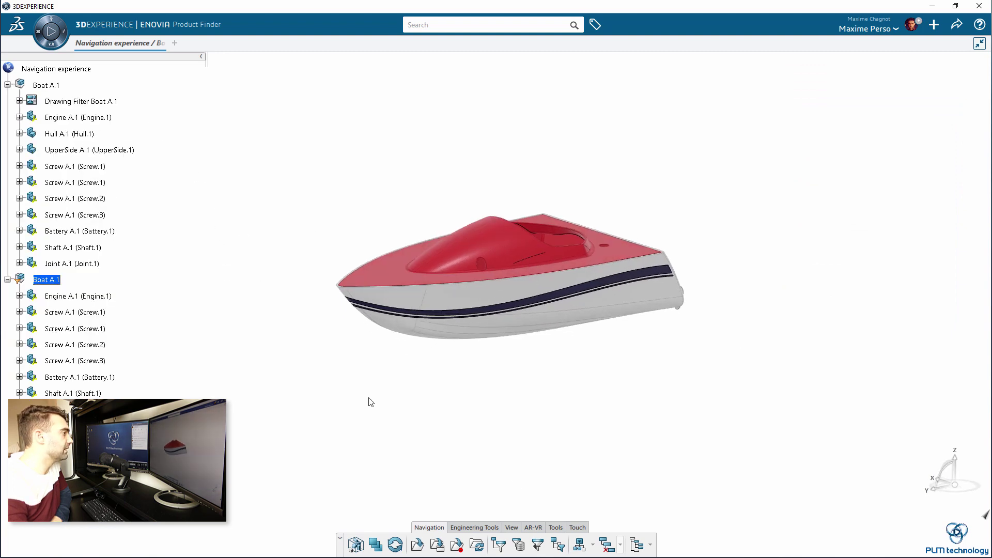
Step: Add Hull A.1 to Filter Boat A with No Expand, apply, and overwrite the saved filter
click(499, 549)
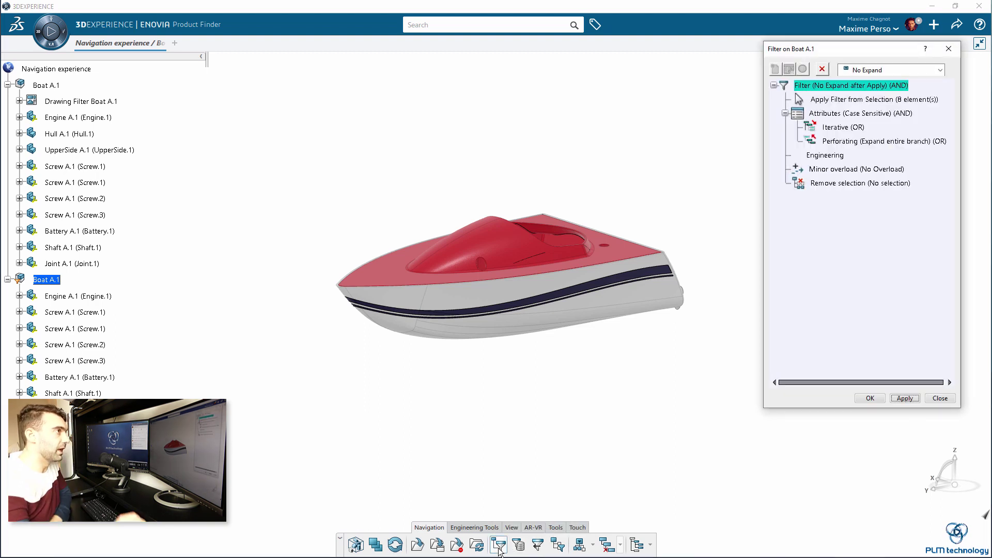
click(941, 71)
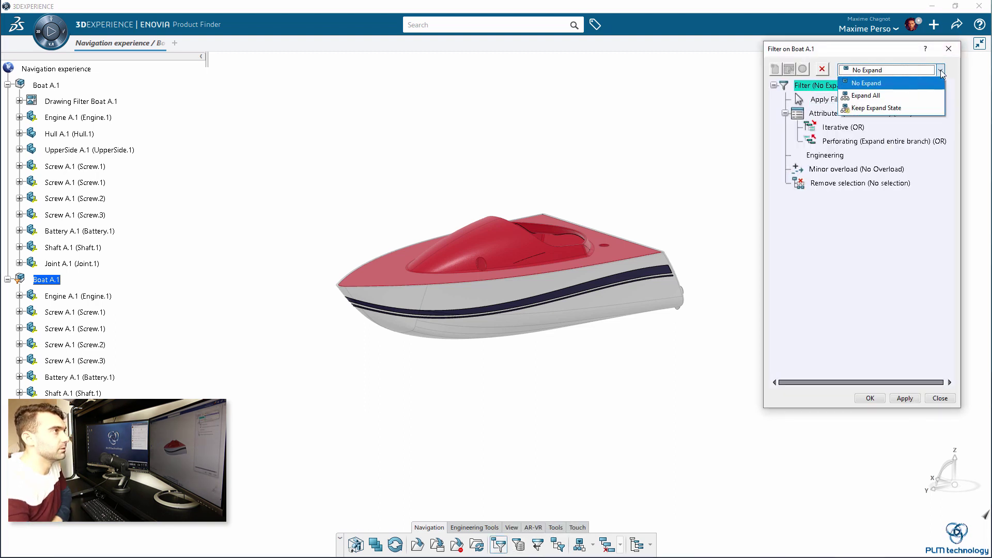
click(937, 83)
click(860, 99)
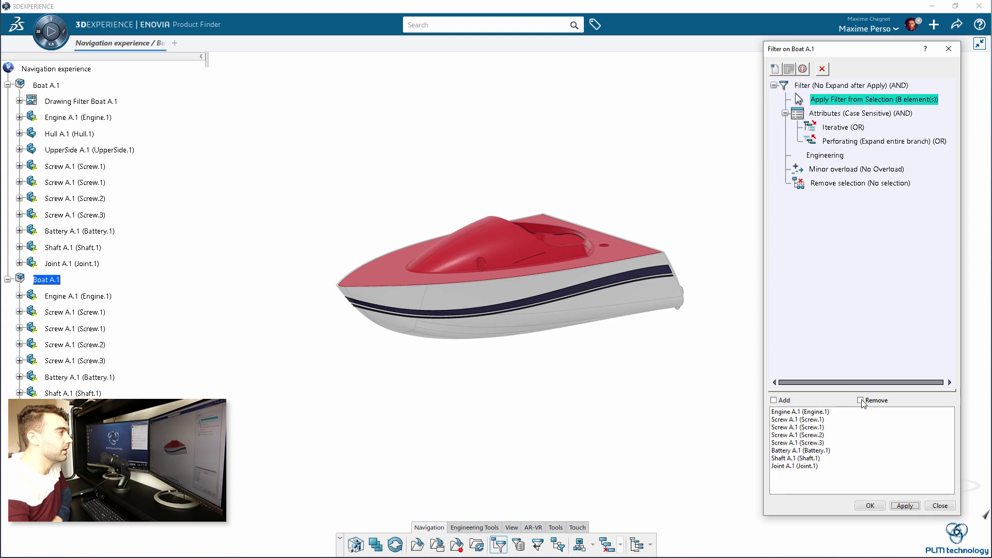
click(774, 400)
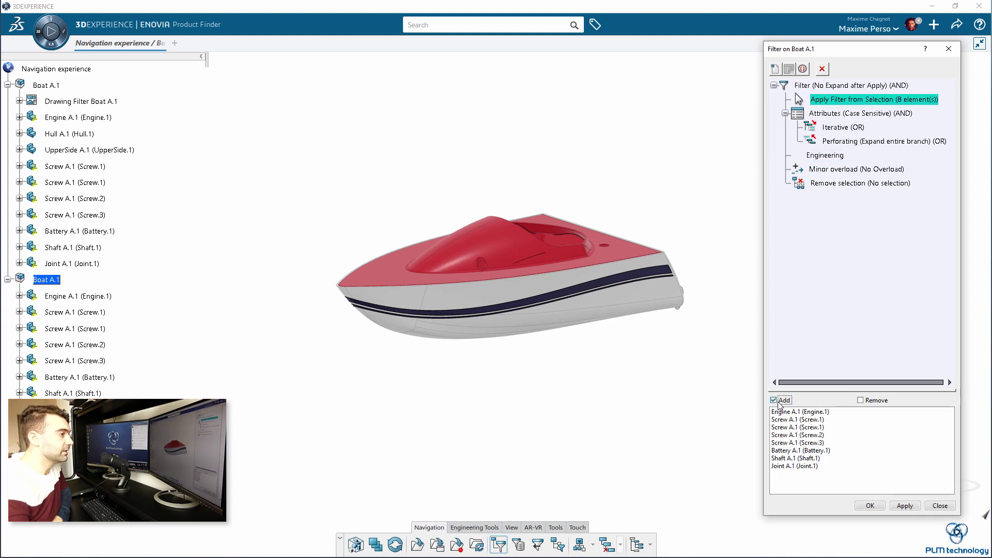
click(77, 135)
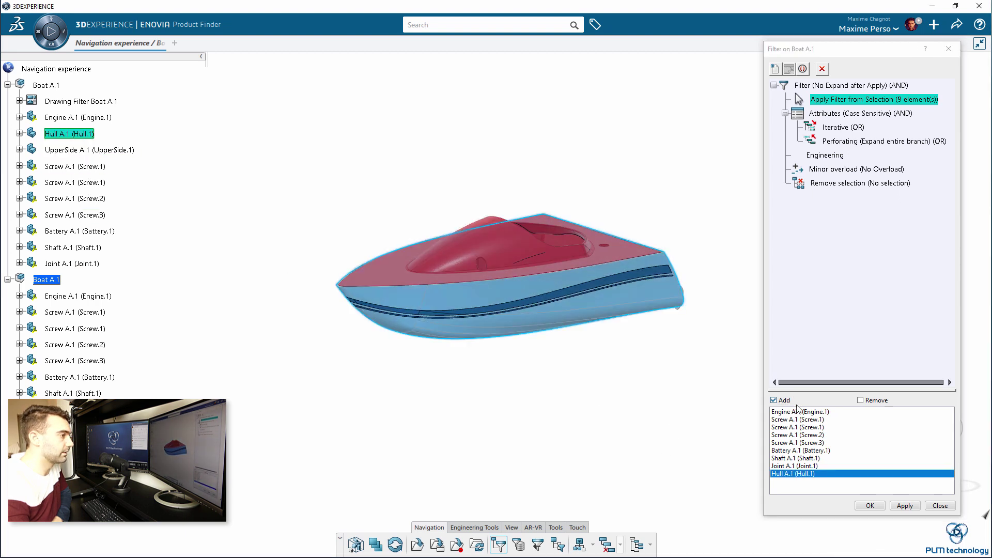
click(905, 506)
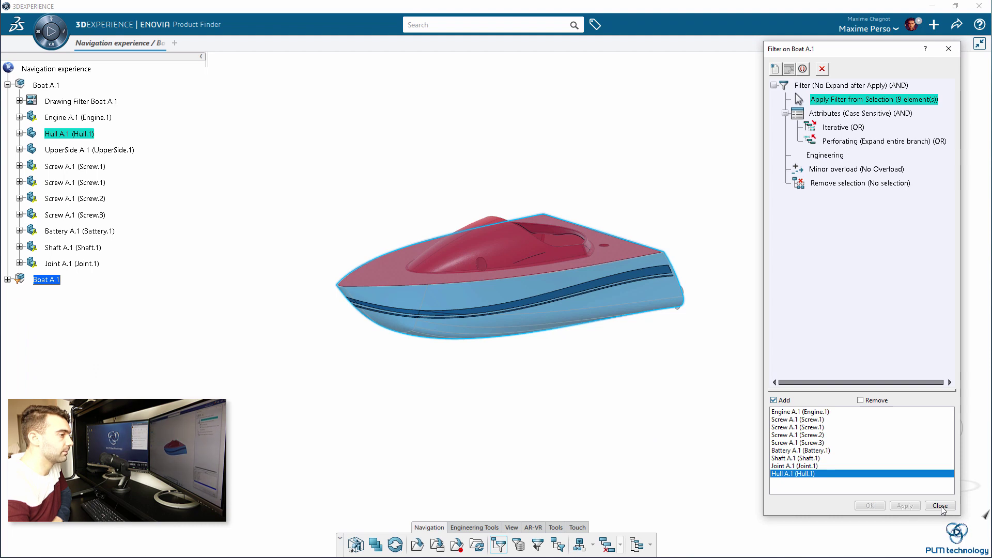
click(905, 505)
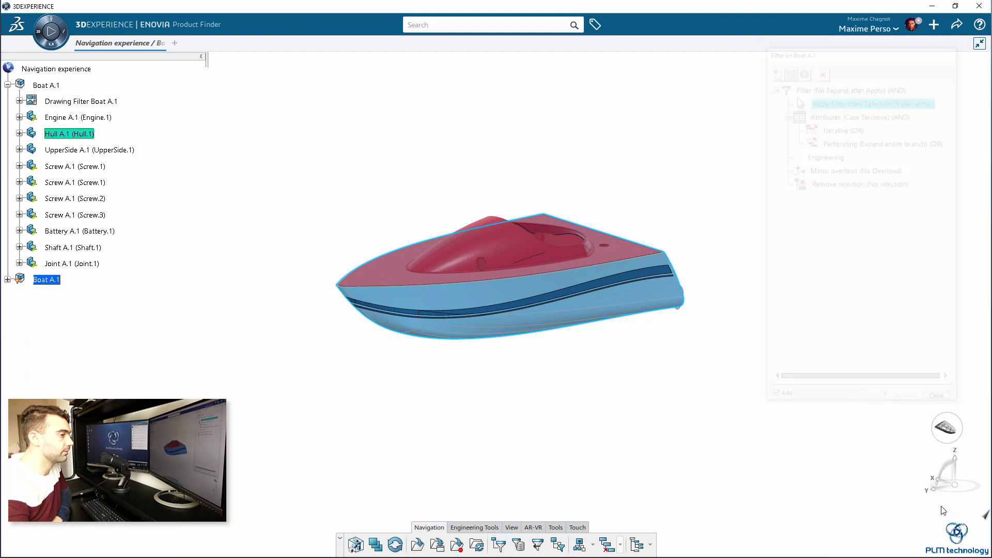
click(519, 545)
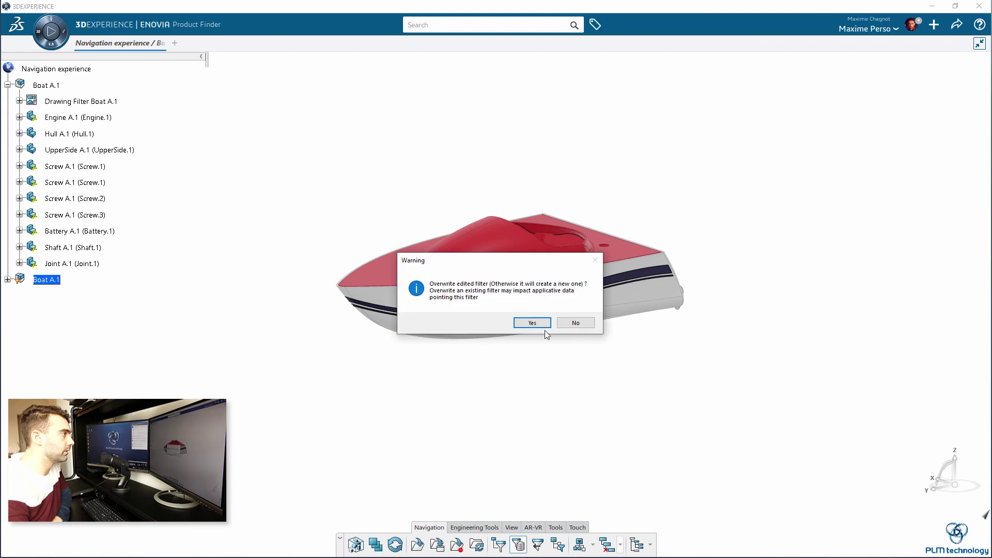
click(532, 323)
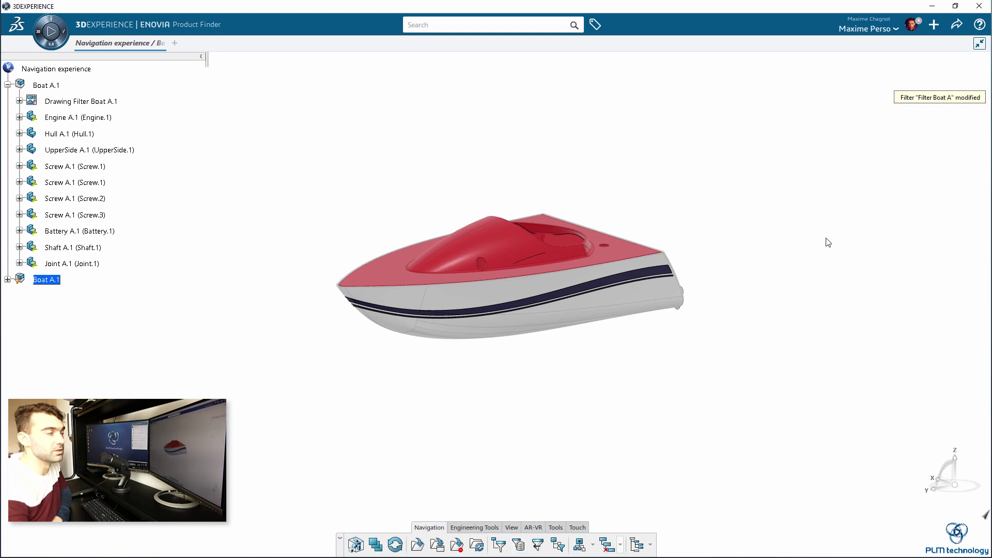
Step: Close the navigation session, search 'boat' again and open the Boat product
click(162, 43)
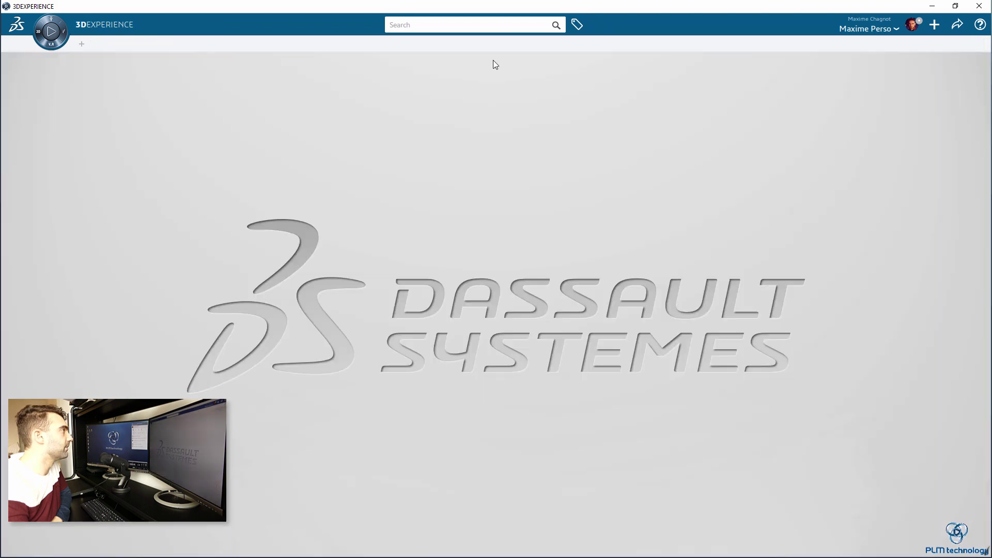
click(423, 20)
click(418, 40)
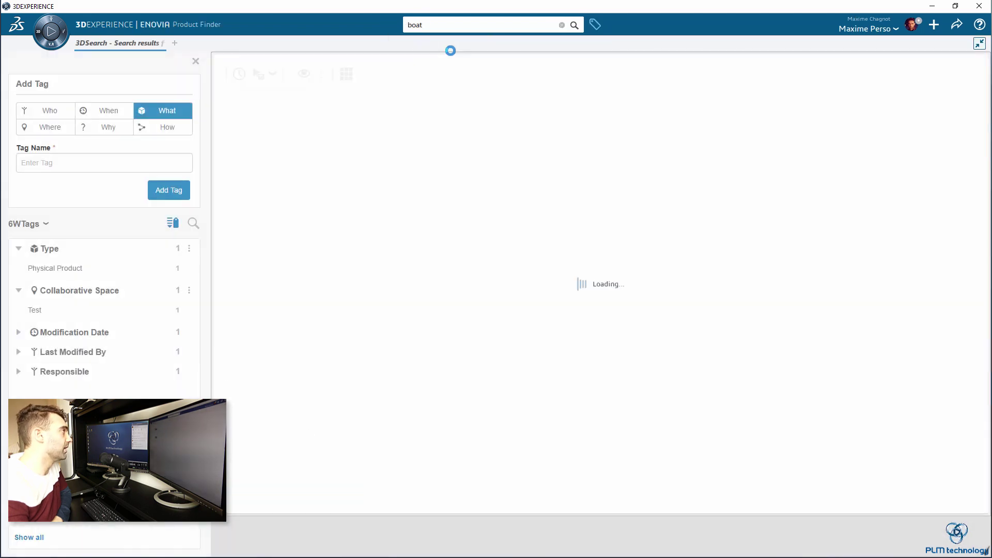
click(320, 156)
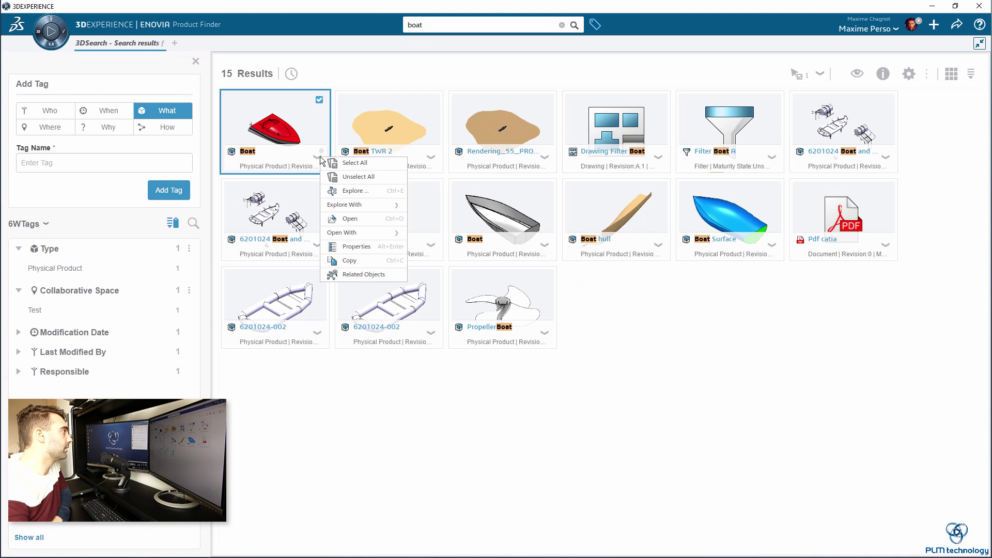
click(337, 218)
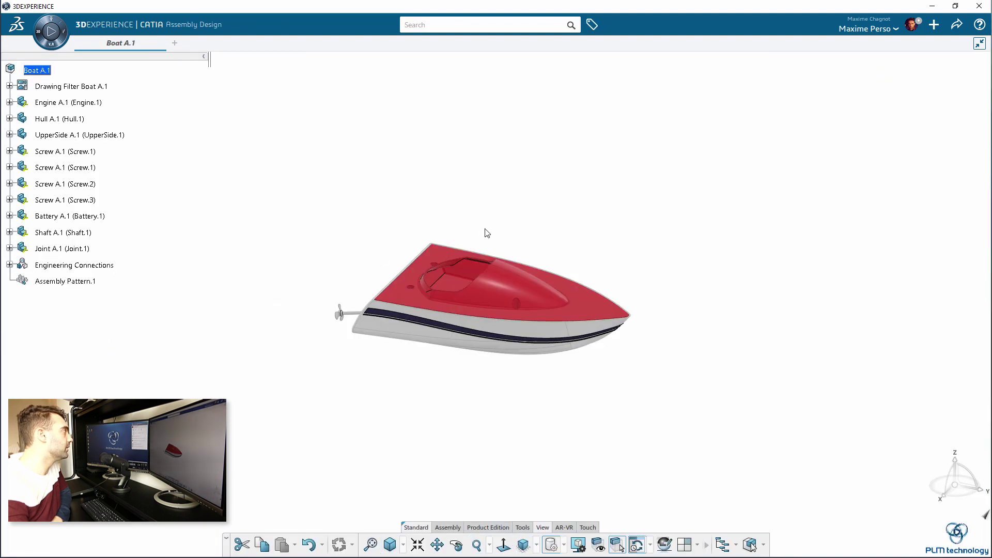
Step: Open Drawing Filter Boat A.1 in Drafting, zoom in on its views, and open Preferences
double_click(68, 86)
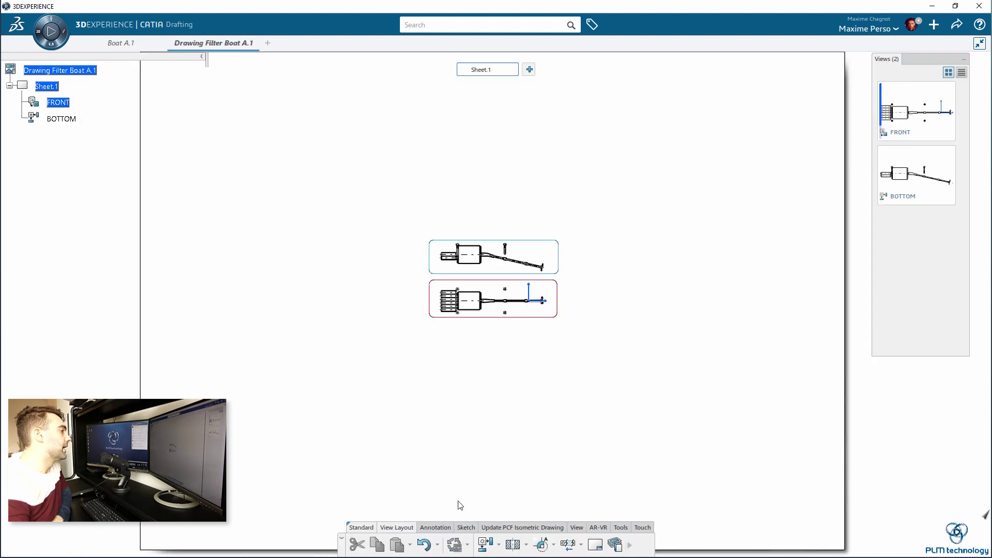
mouse_move(525, 425)
middle_down()
mouse_move(596, 408)
mouse_move(588, 377)
mouse_move(580, 410)
mouse_move(636, 376)
middle_up()
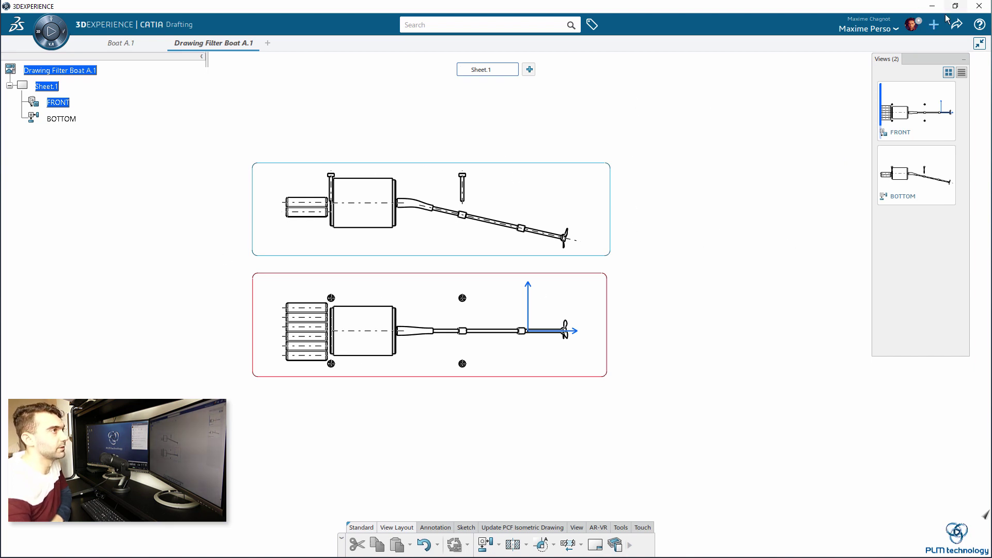
click(899, 31)
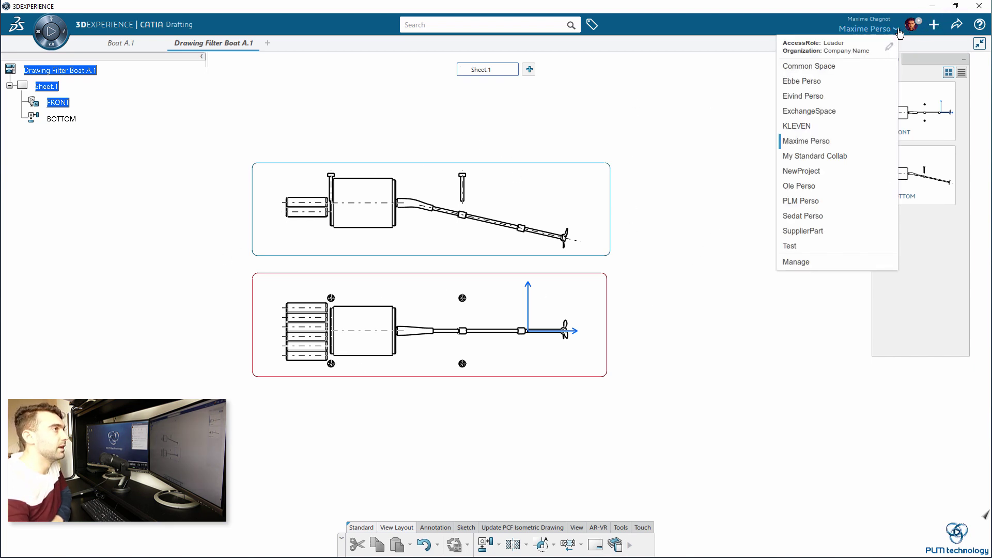
click(911, 25)
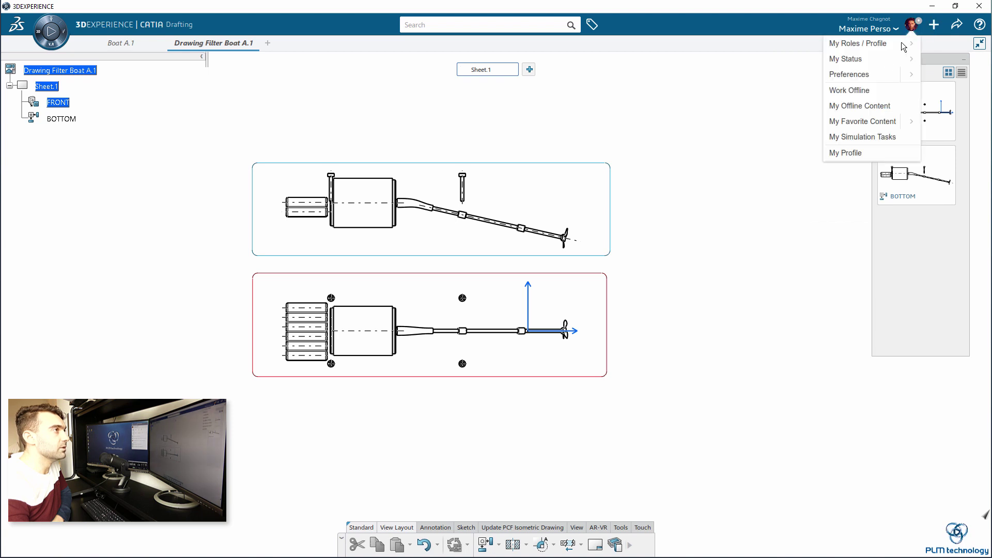
click(908, 76)
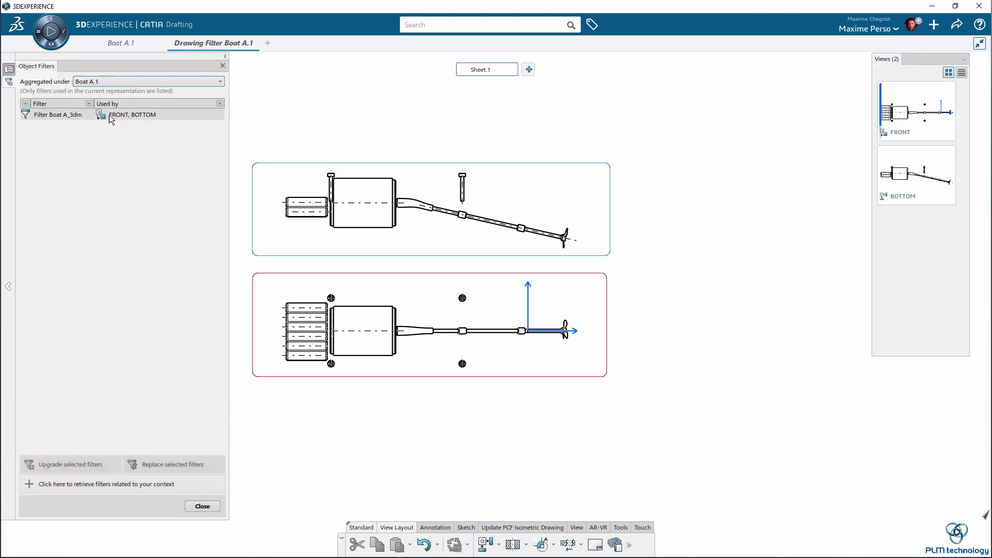
Step: Upgrade Filter Boat A_3dm to the modified version and update the current sheet
click(83, 115)
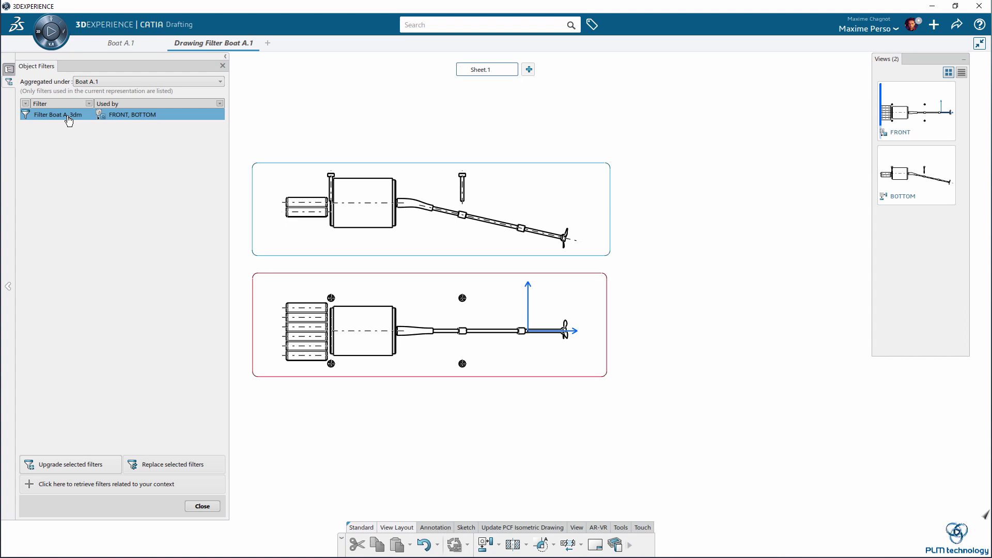
click(36, 450)
click(121, 118)
click(202, 506)
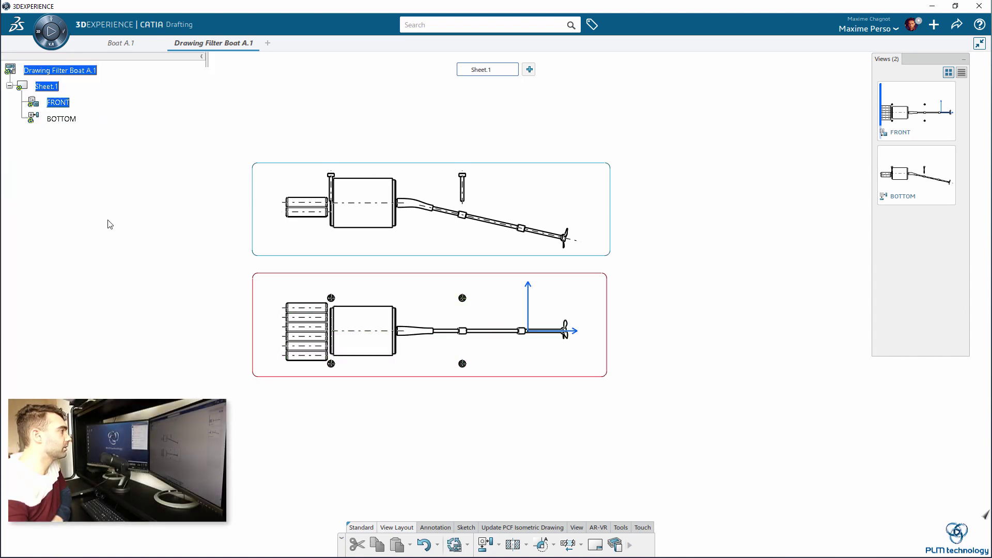
click(455, 545)
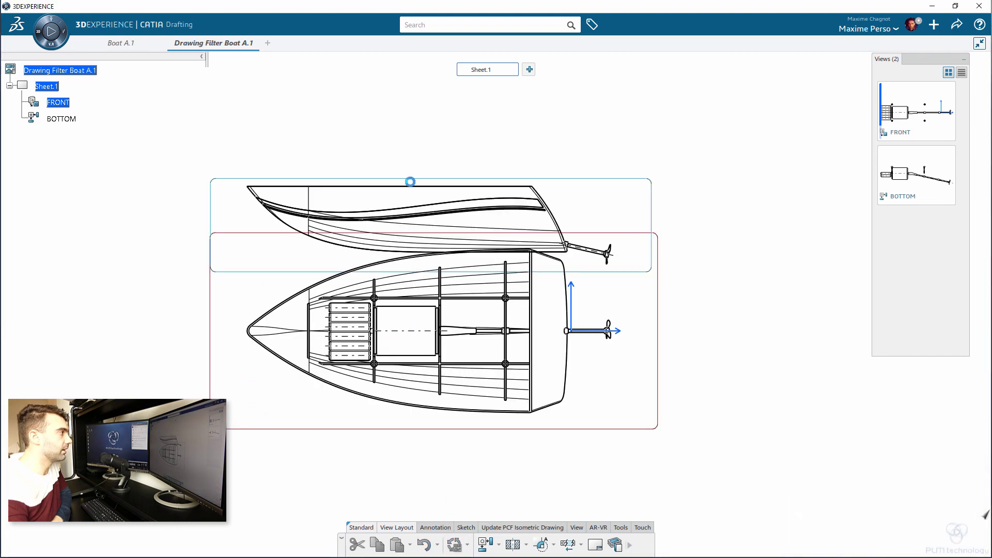
Step: Move the FRONT view above the BOTTOM view
drag(445, 234, 442, 171)
scroll(331, 396, down, 2)
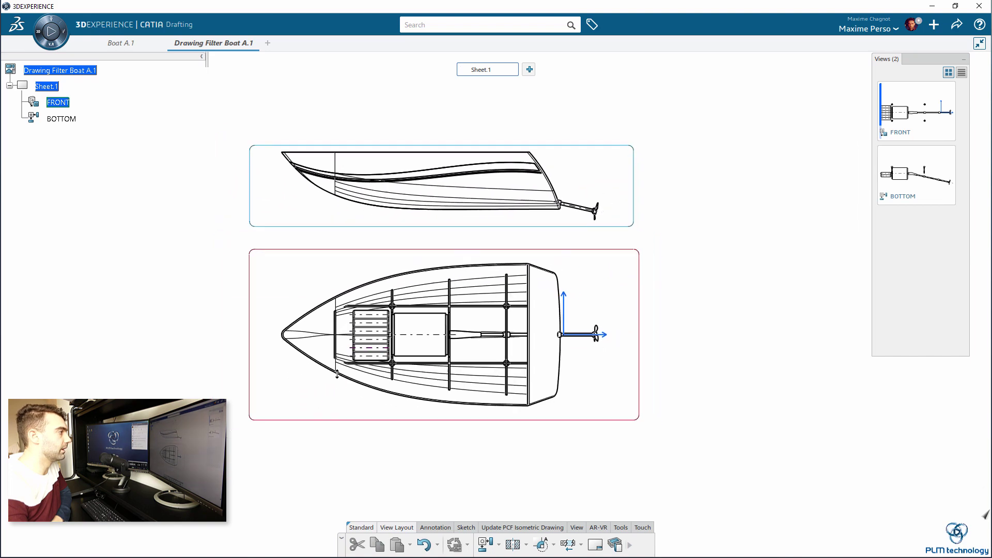
middle_drag(219, 294, 222, 279)
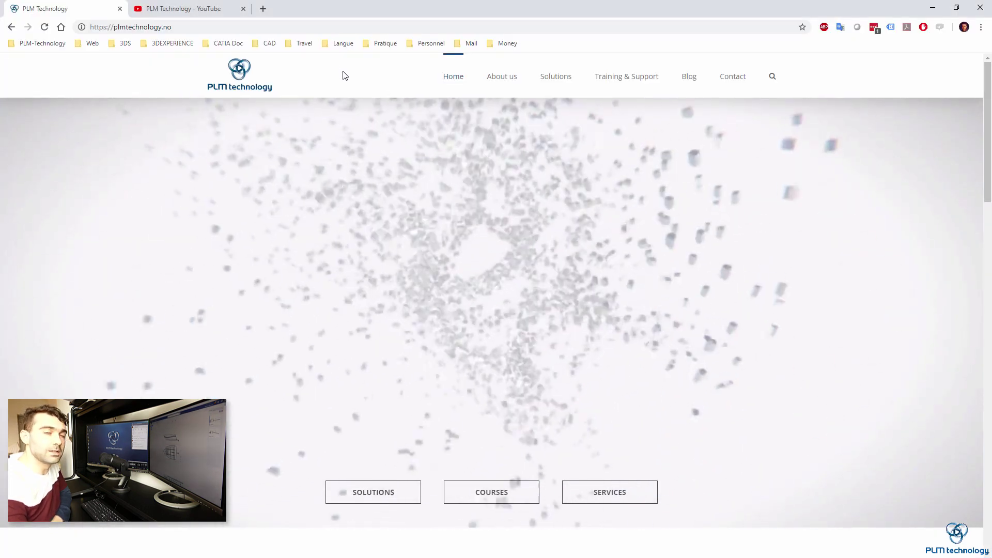
Step: Browse the PLM Technology Training & Support page and then its Blog page
scroll(343, 73, down, 15)
scroll(289, 198, down, 8)
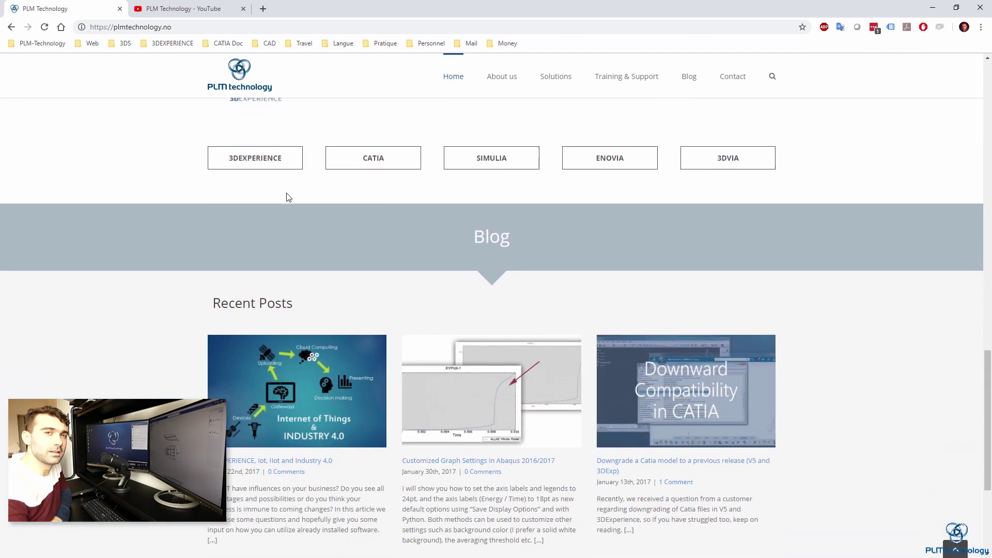
mouse_move(621, 81)
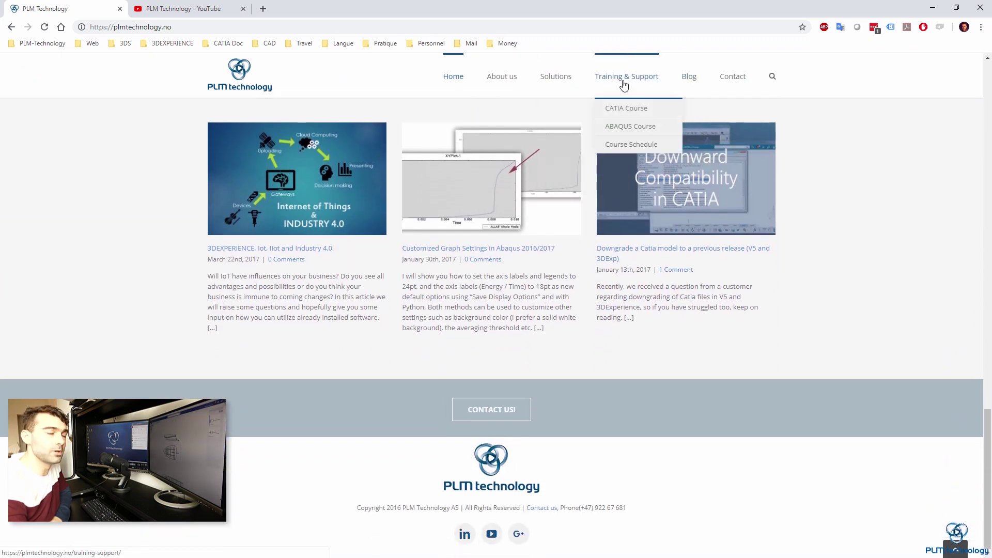
click(624, 82)
scroll(460, 197, down, 10)
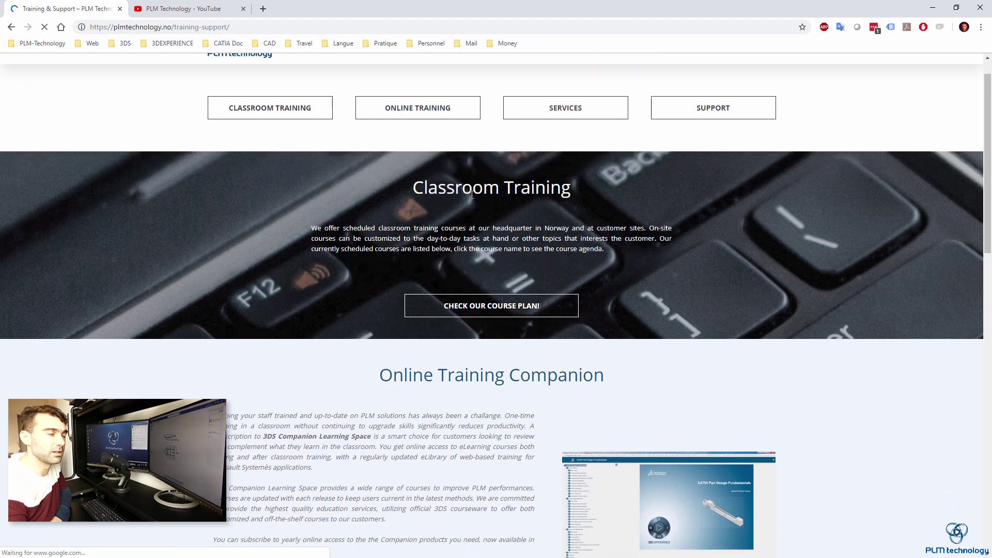
scroll(569, 134, up, 15)
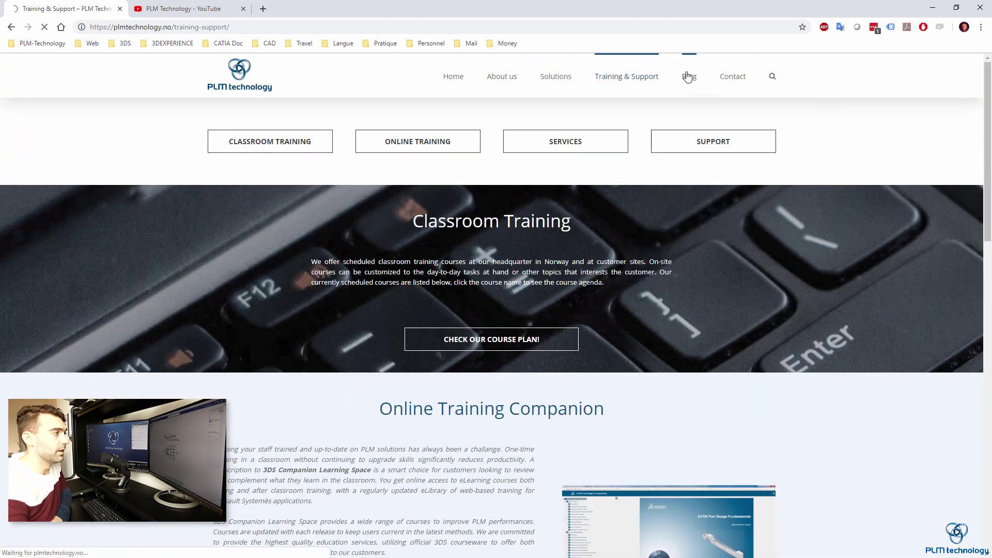
click(687, 76)
scroll(153, 266, down, 10)
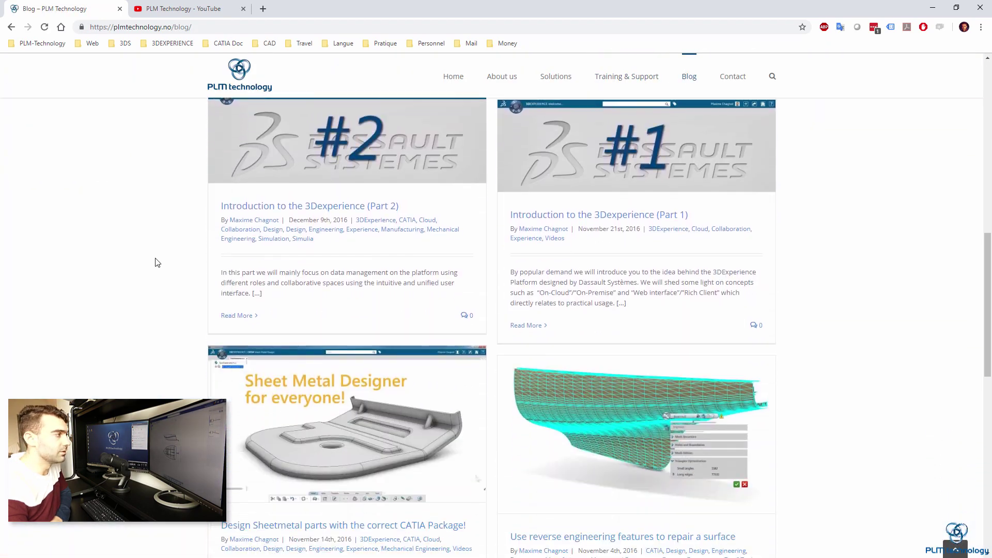
Step: Show the videos list on the PLM Technology YouTube channel
click(180, 12)
click(312, 283)
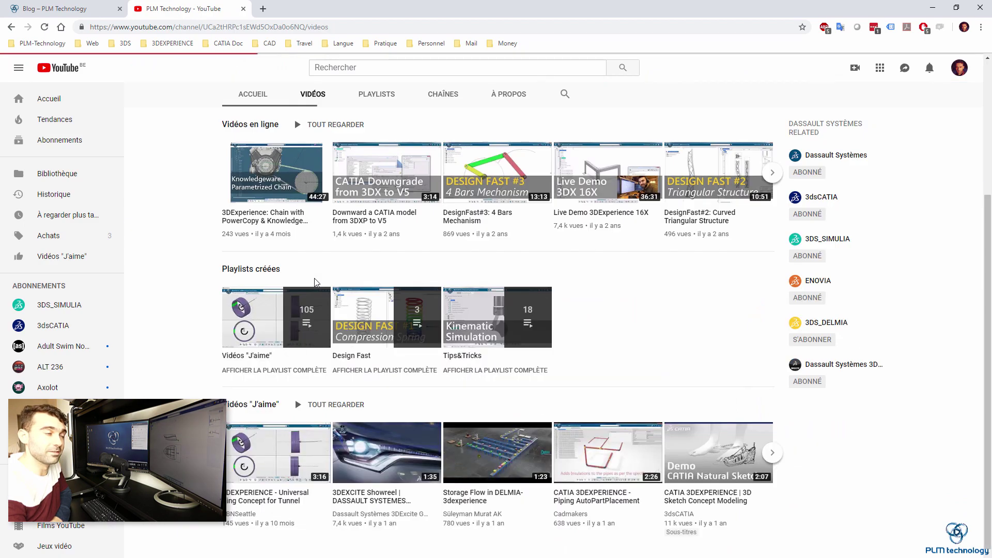
scroll(206, 196, down, 3)
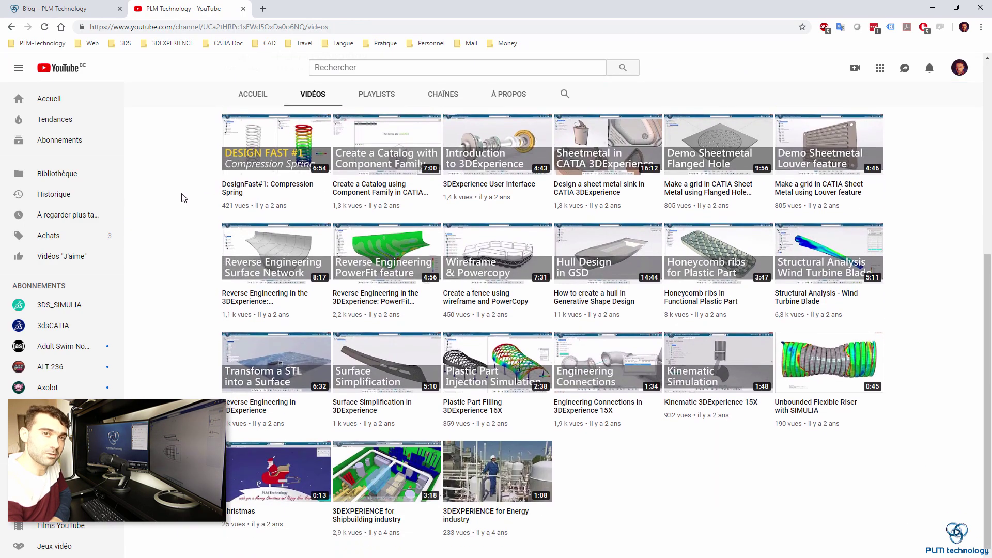